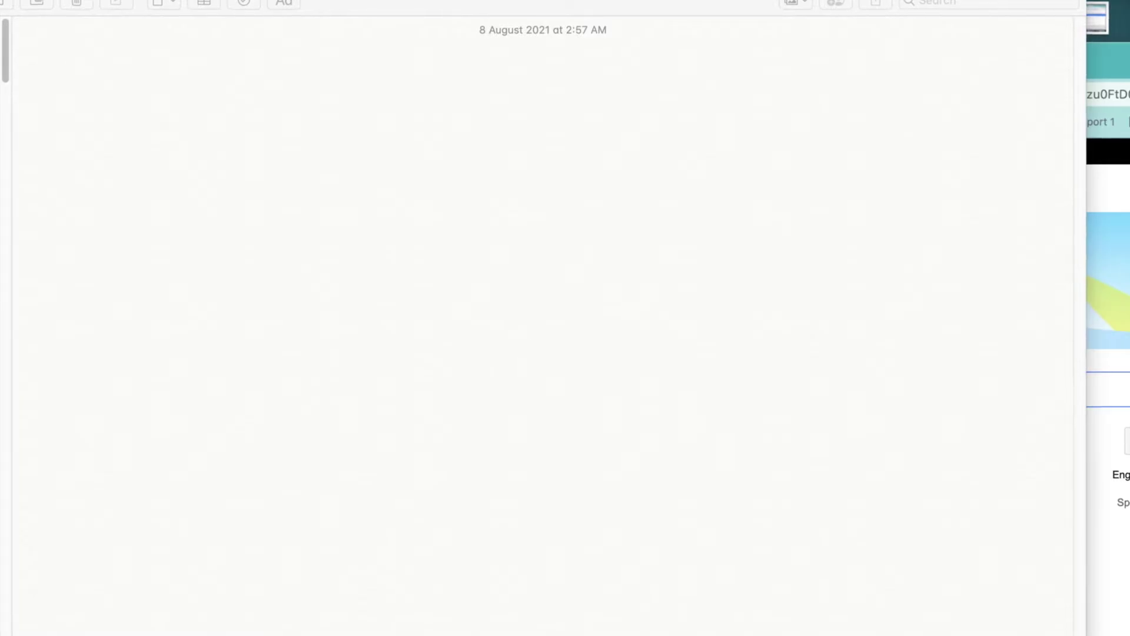
Dismiss Spotlight, then screenshot a dragged rectangle of the screen with Cmd+Shift+4
key(super+space)
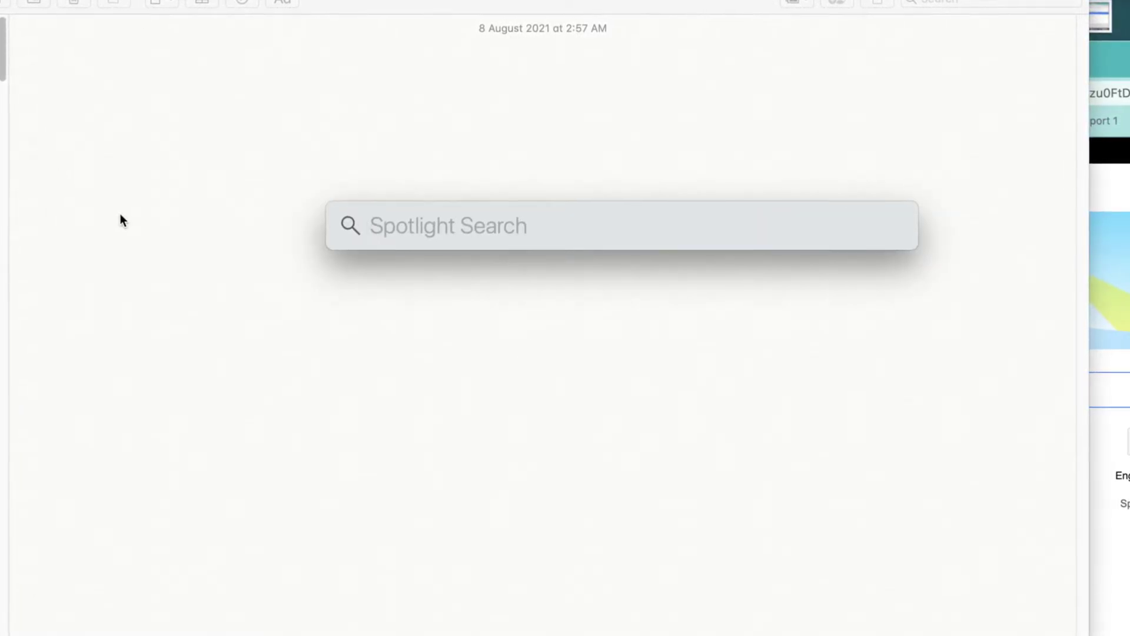
key(super+shift+4)
drag(120, 214, 535, 481)
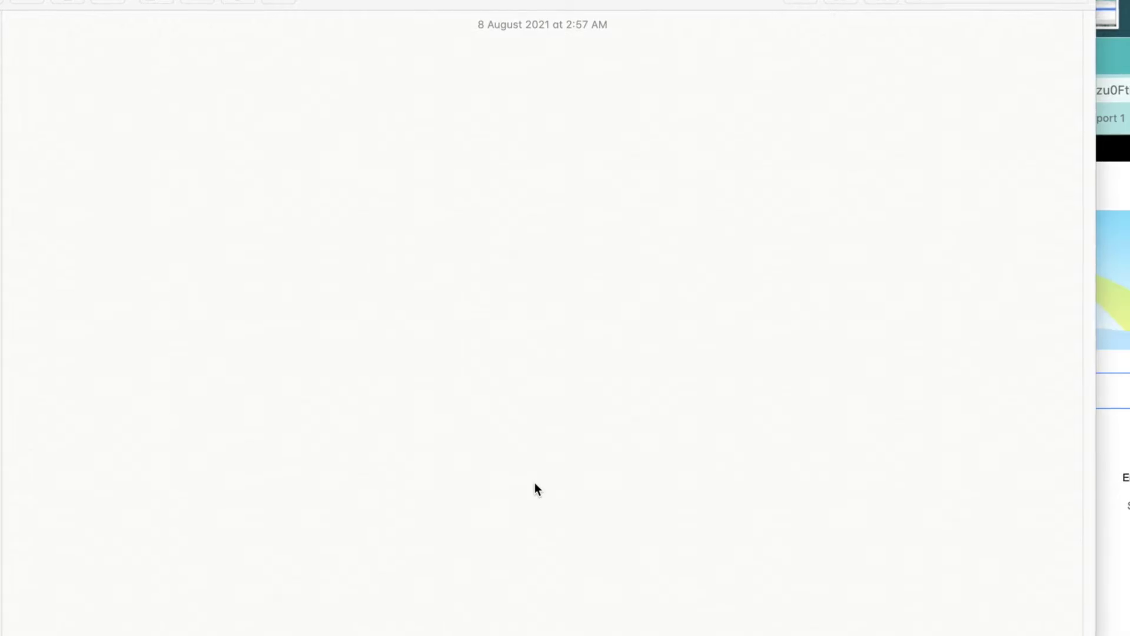
Launch Preview via Spotlight and move its Untitled window to the screen centre
key(super+space)
text(pre)
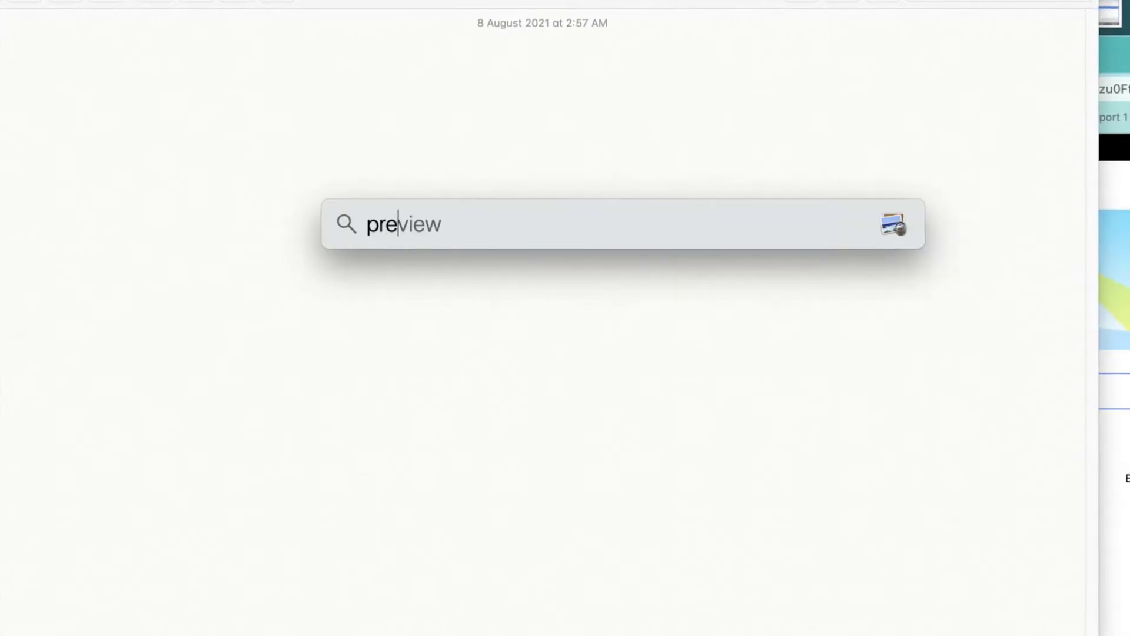
key(Return)
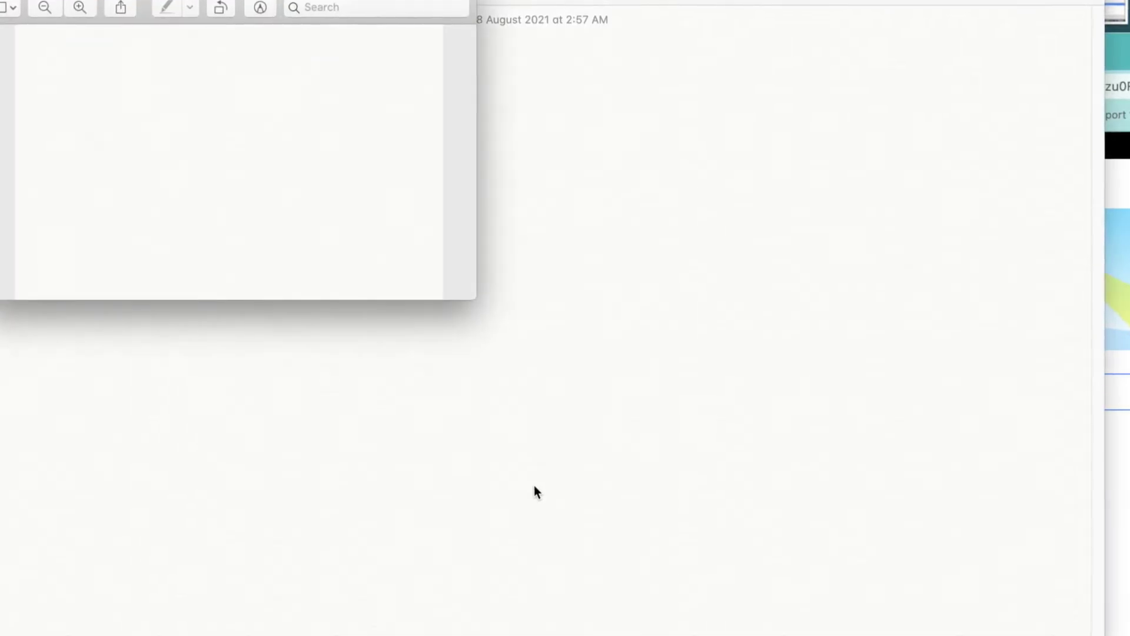
drag(259, 1, 550, 193)
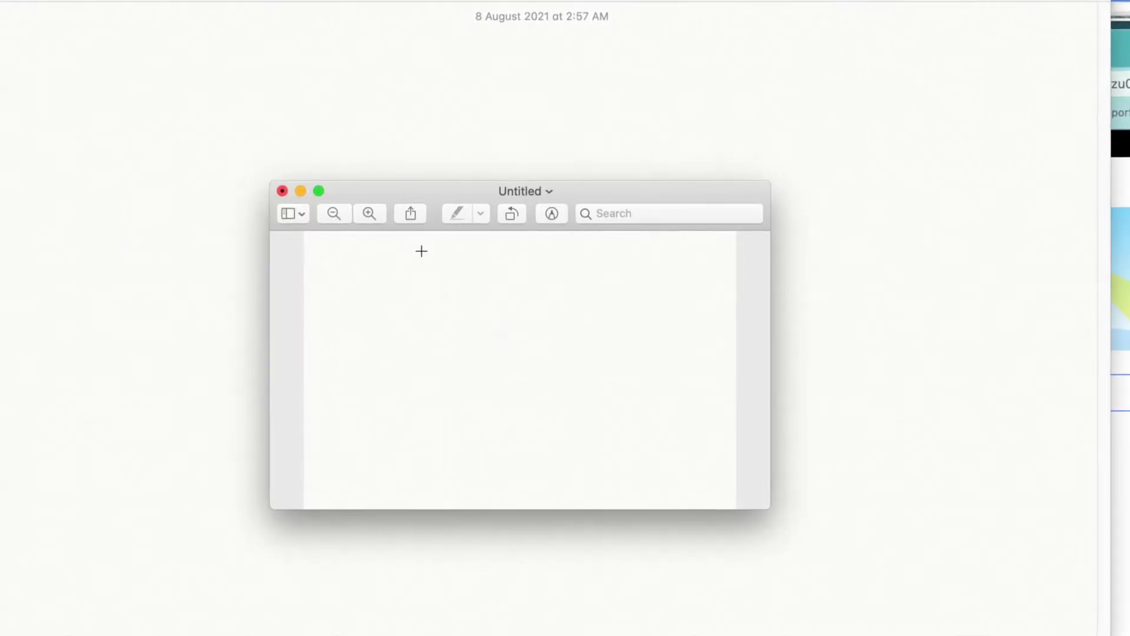
Show the Markup tools and open the Sign tool's list of saved signatures
click(553, 213)
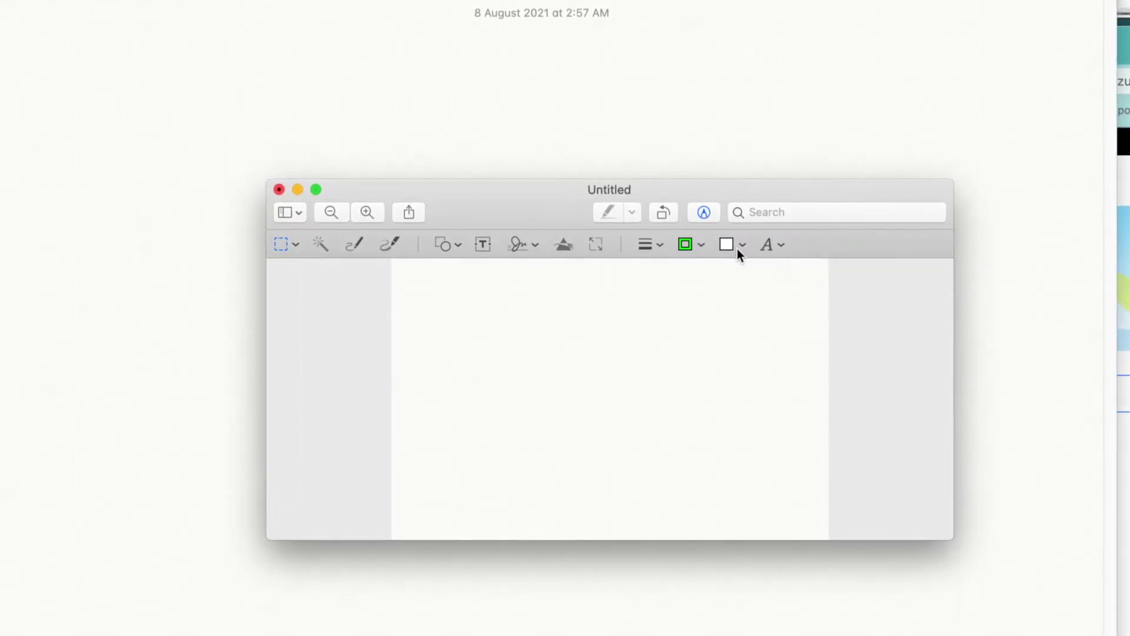
click(533, 245)
scroll(595, 303, down, 2)
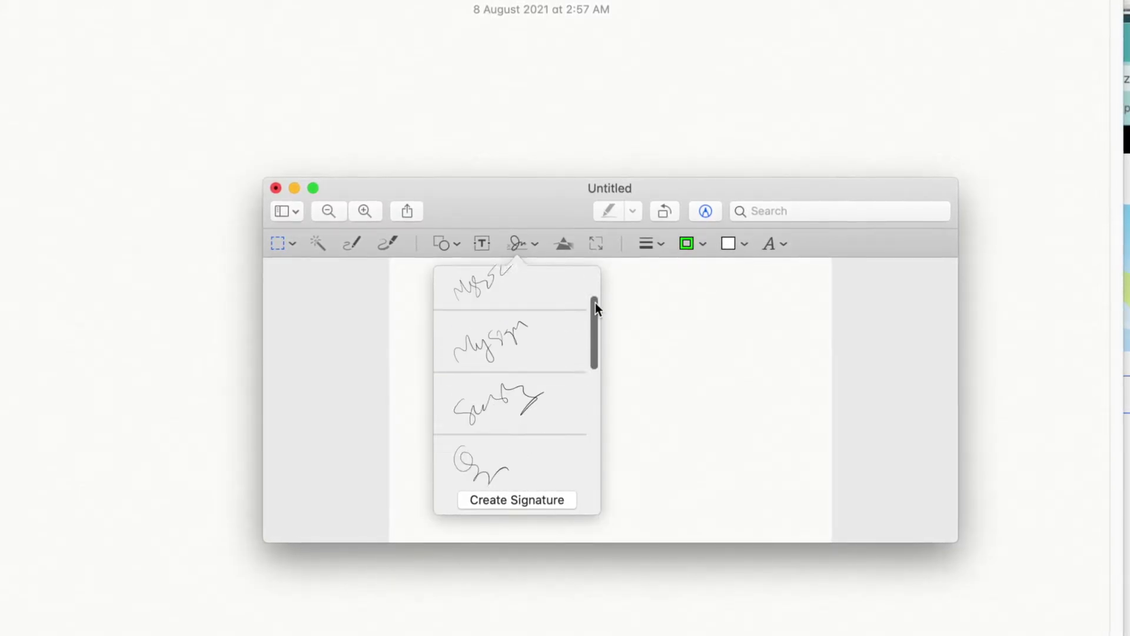
mouse_move(595, 303)
mouse_down()
mouse_move(596, 428)
mouse_move(598, 262)
mouse_move(589, 489)
mouse_move(595, 282)
mouse_move(593, 444)
mouse_up()
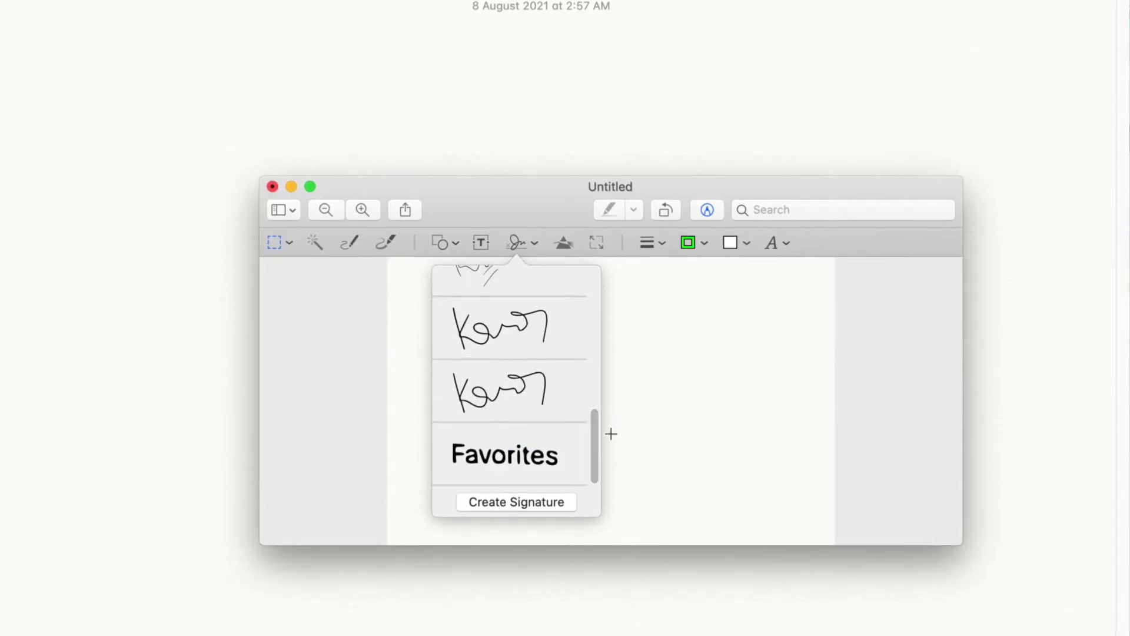
Create a new signature by drawing a cursive signature on the trackpad and confirming it
click(510, 503)
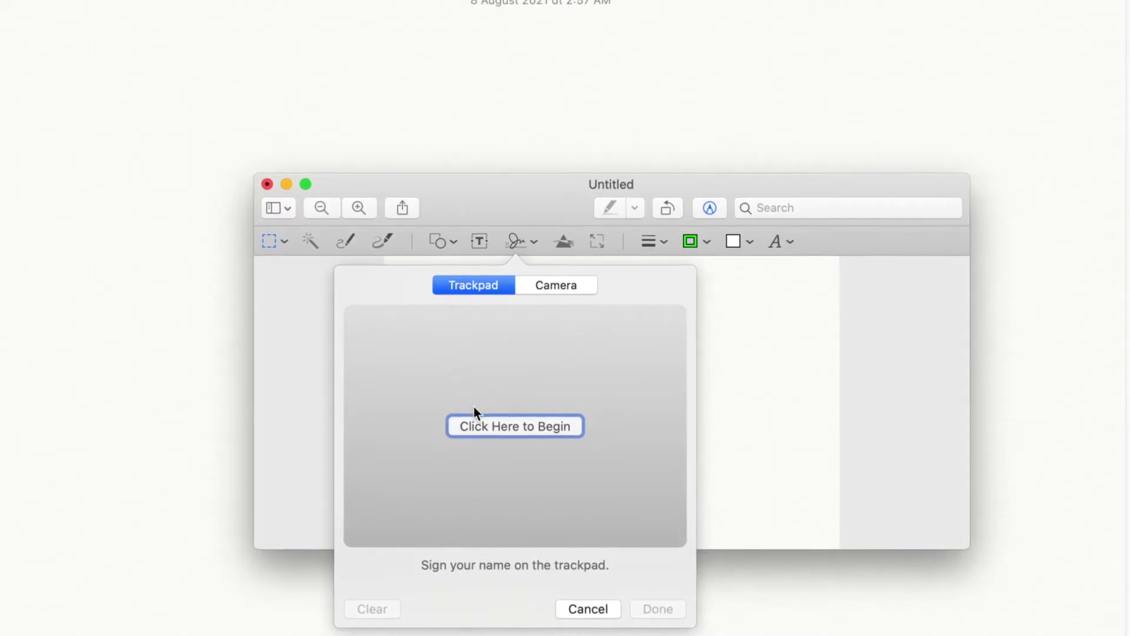
click(509, 429)
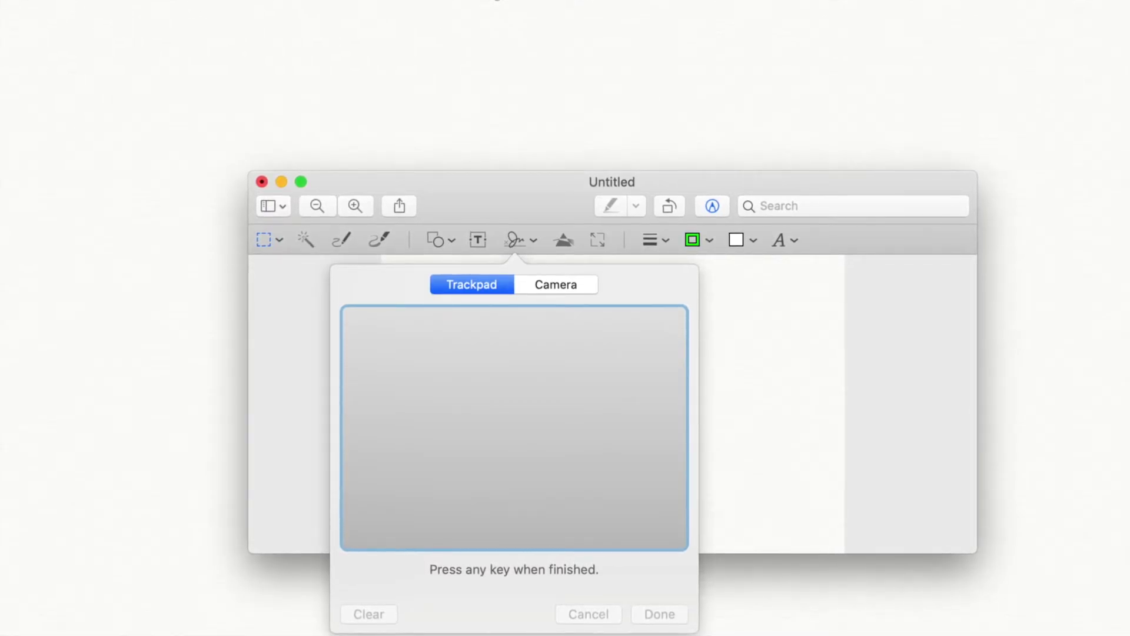
mouse_move(411, 504)
mouse_down()
mouse_move(429, 462)
mouse_move(533, 376)
mouse_move(508, 469)
mouse_move(566, 383)
mouse_up()
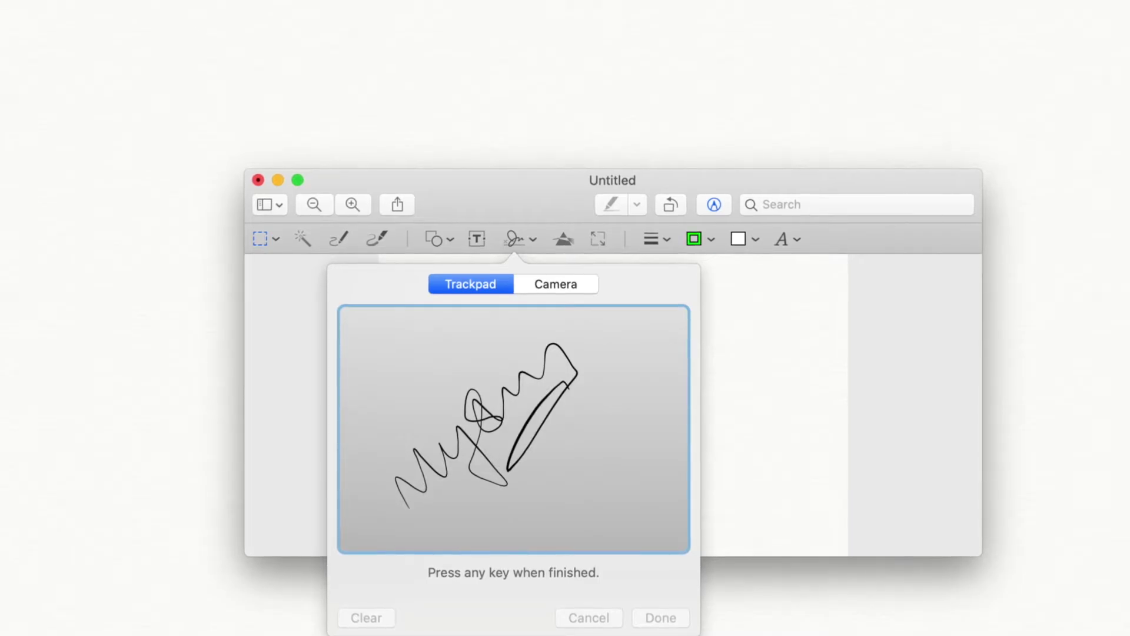
key(Return)
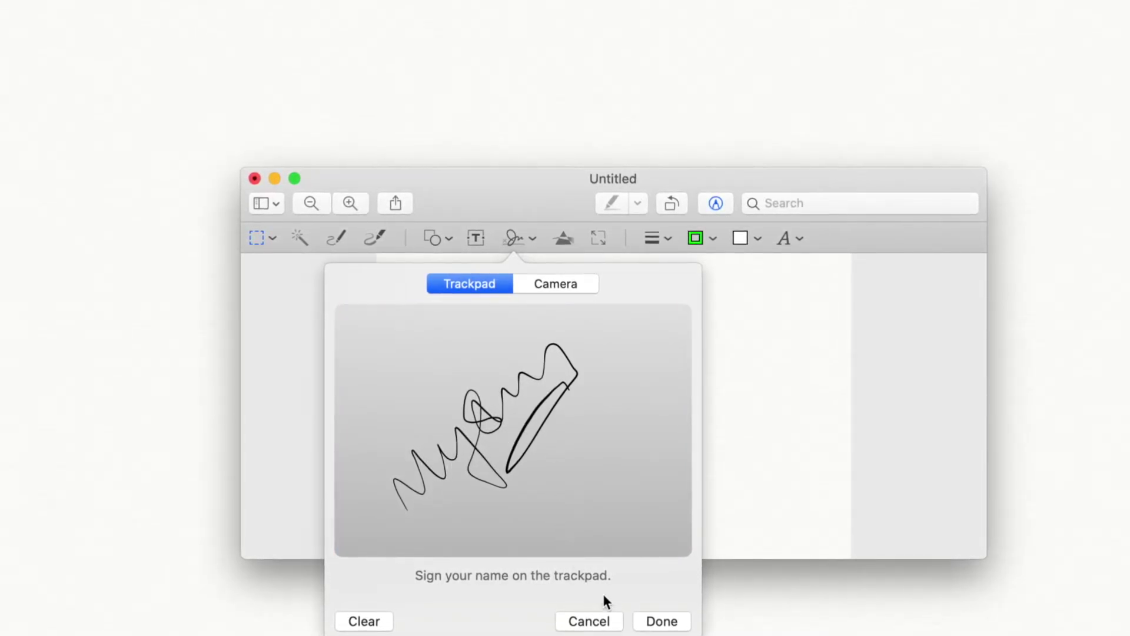
click(661, 621)
Close and reopen the saved signatures list, keeping the new trackpad signature
mouse_move(508, 343)
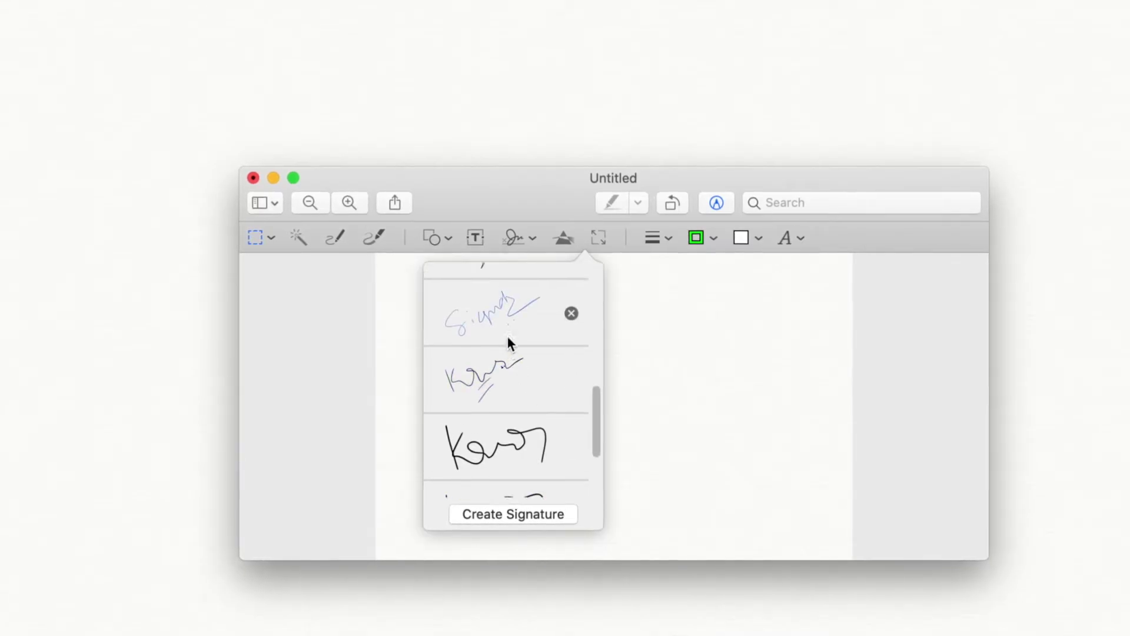
scroll(507, 336, up, 5)
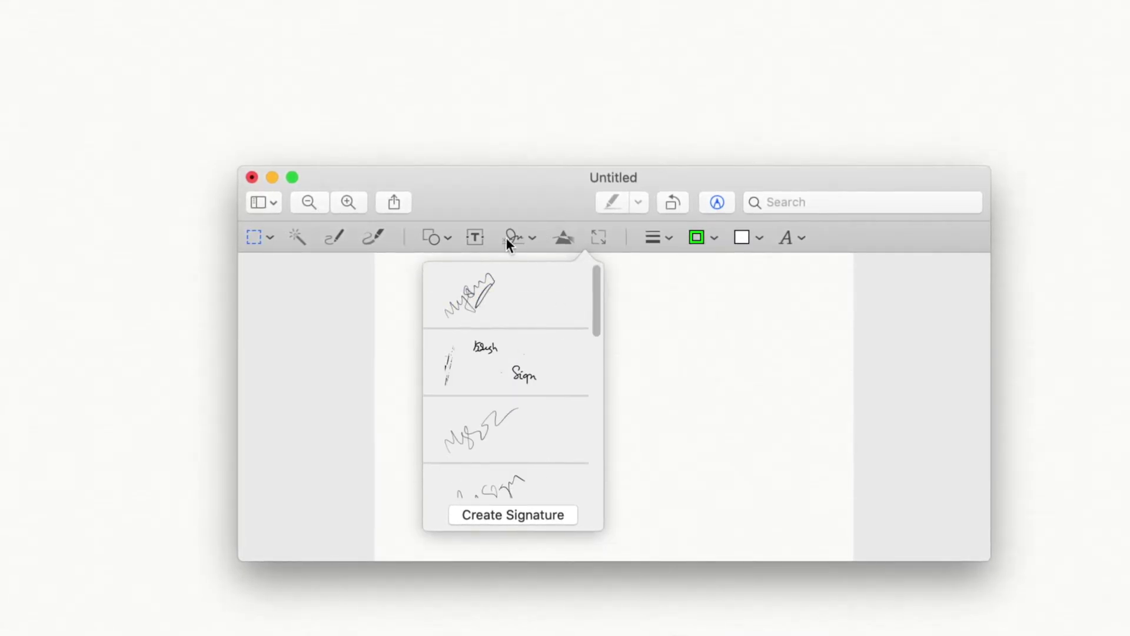
click(507, 238)
click(532, 237)
Create a second signature by holding the handwritten word 'Sign' up to the camera
mouse_move(568, 318)
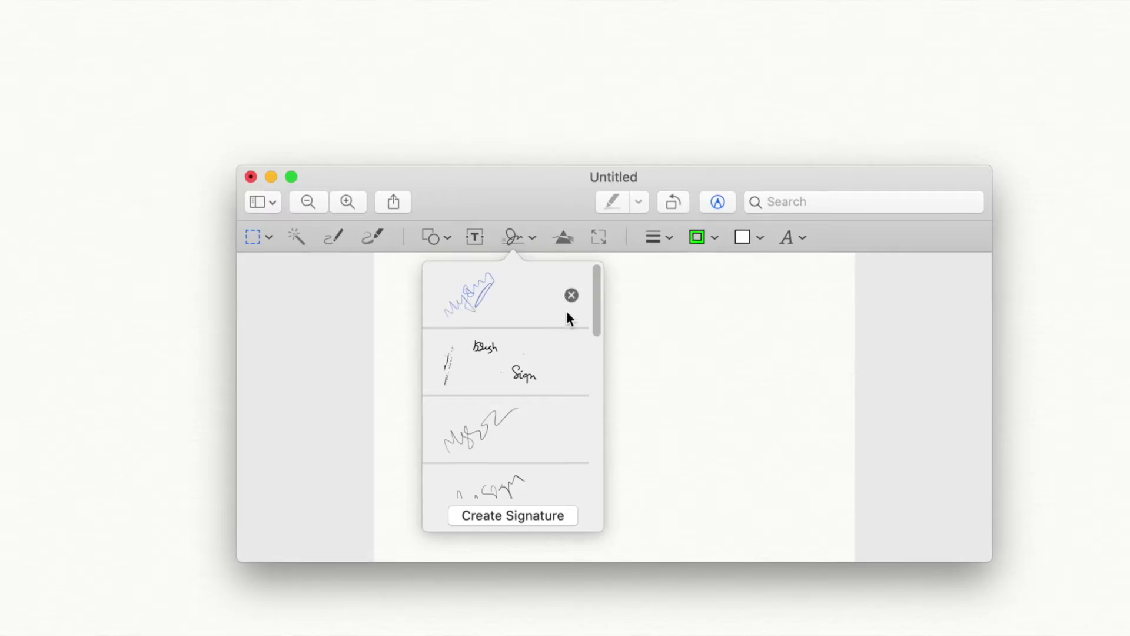
click(553, 521)
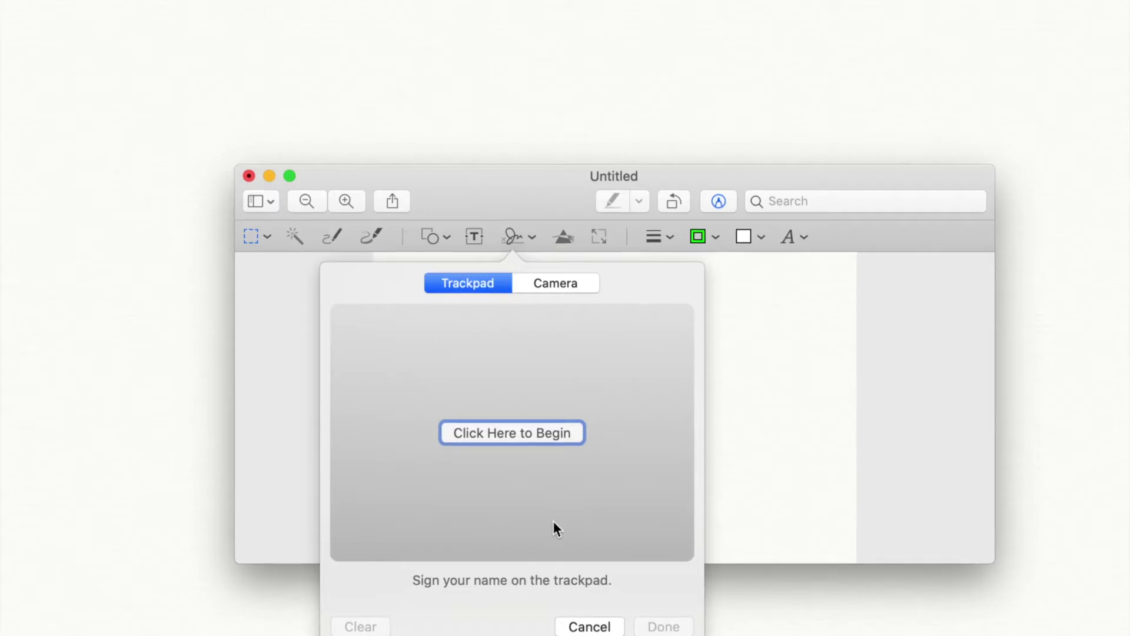
click(569, 284)
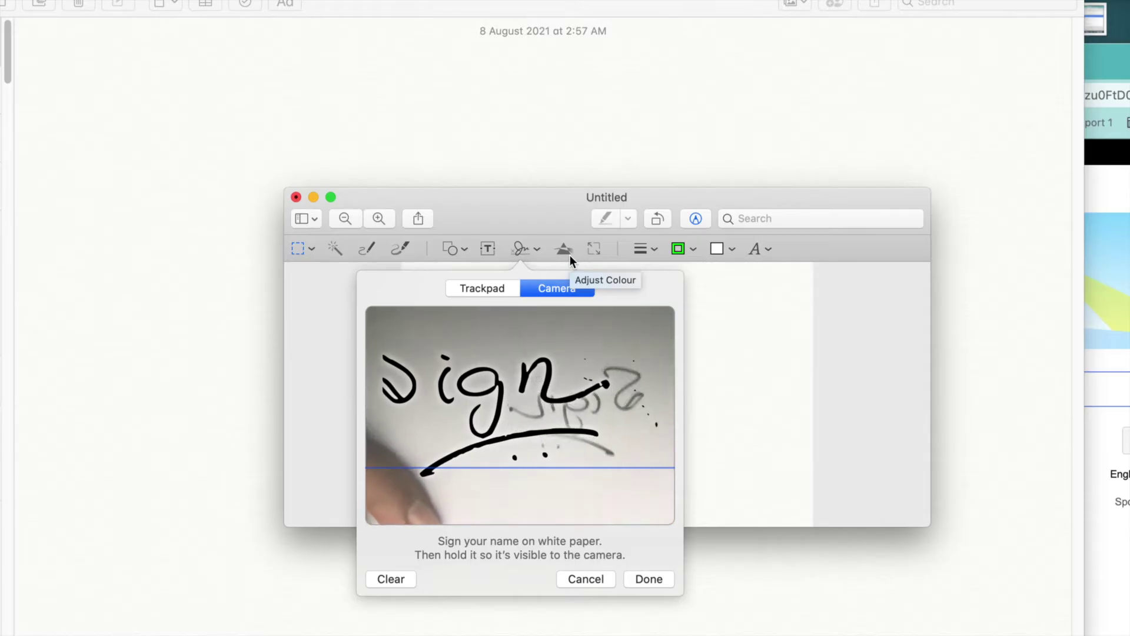
click(648, 578)
mouse_move(500, 297)
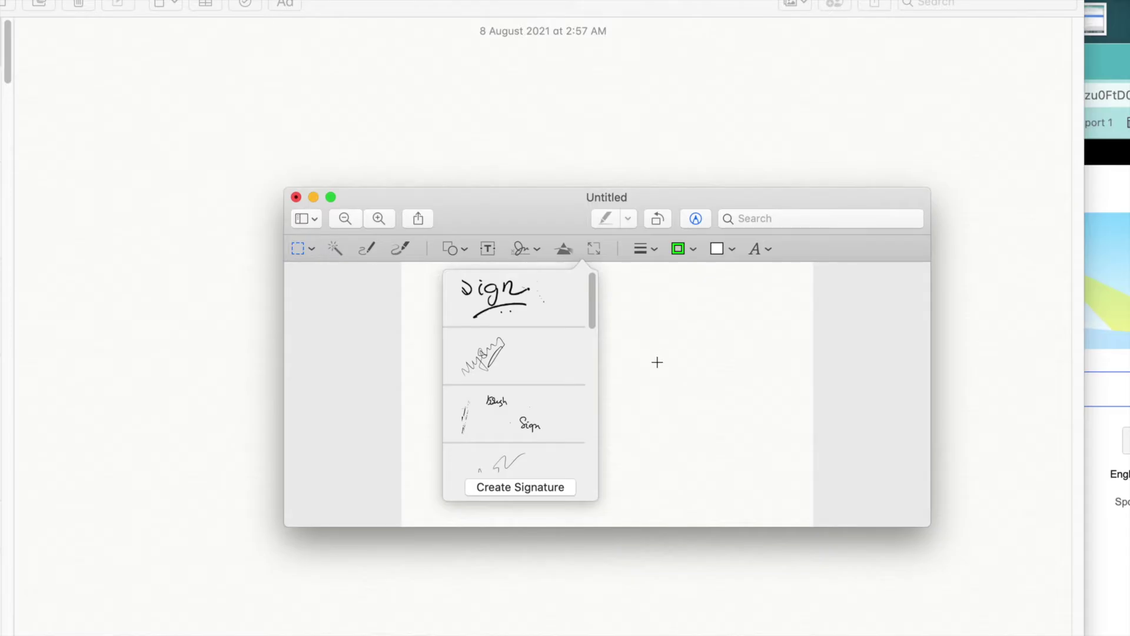
Force quit Preview from the Force Quit Applications window opened with Cmd+Option+Esc
key(alt)
key(super+alt+Escape)
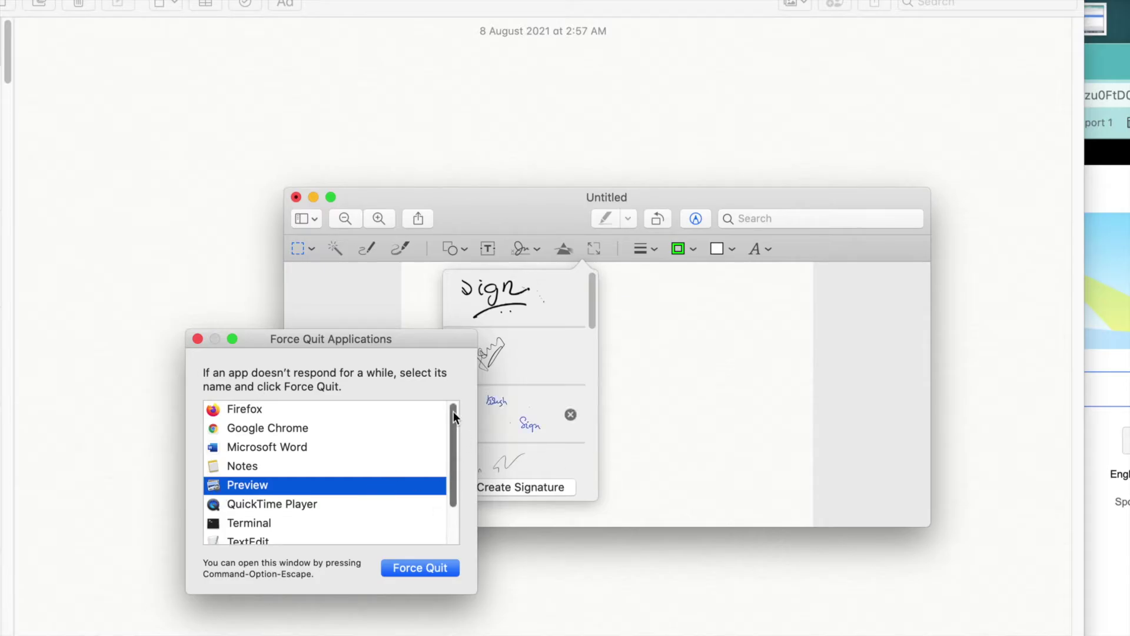
mouse_move(453, 411)
mouse_down()
mouse_move(456, 486)
mouse_move(455, 414)
mouse_up()
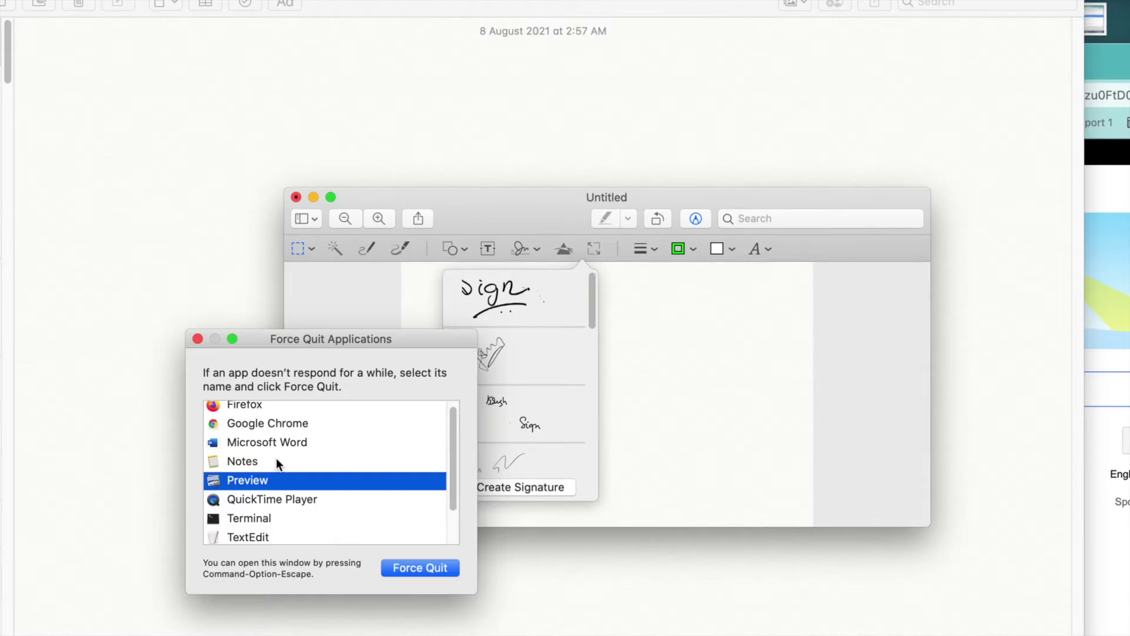
scroll(276, 458, up, 1)
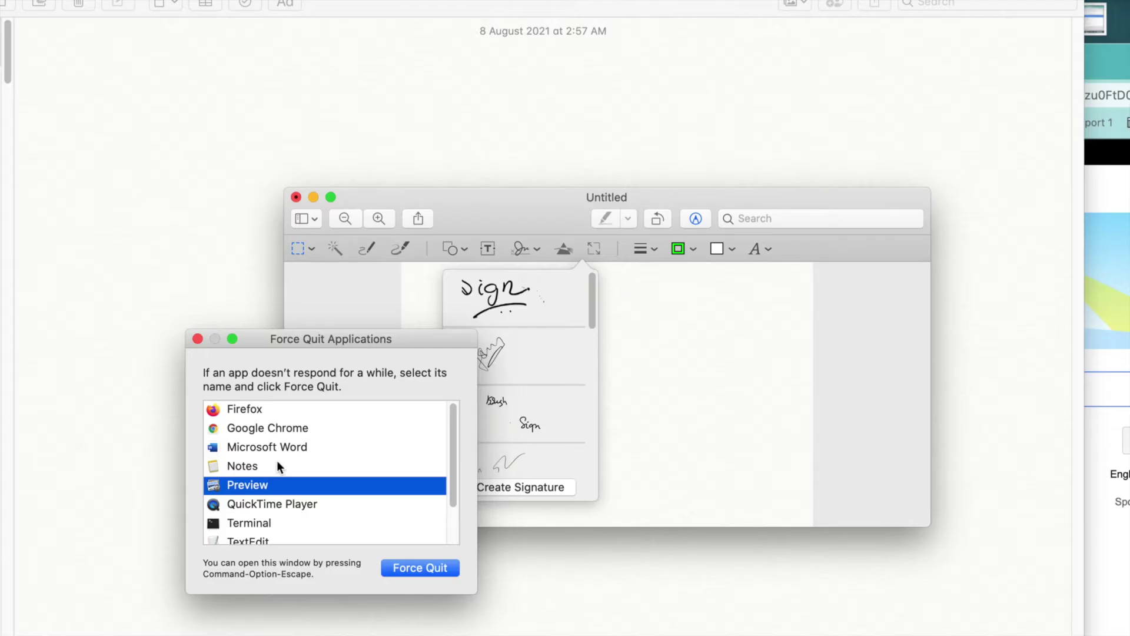
click(408, 567)
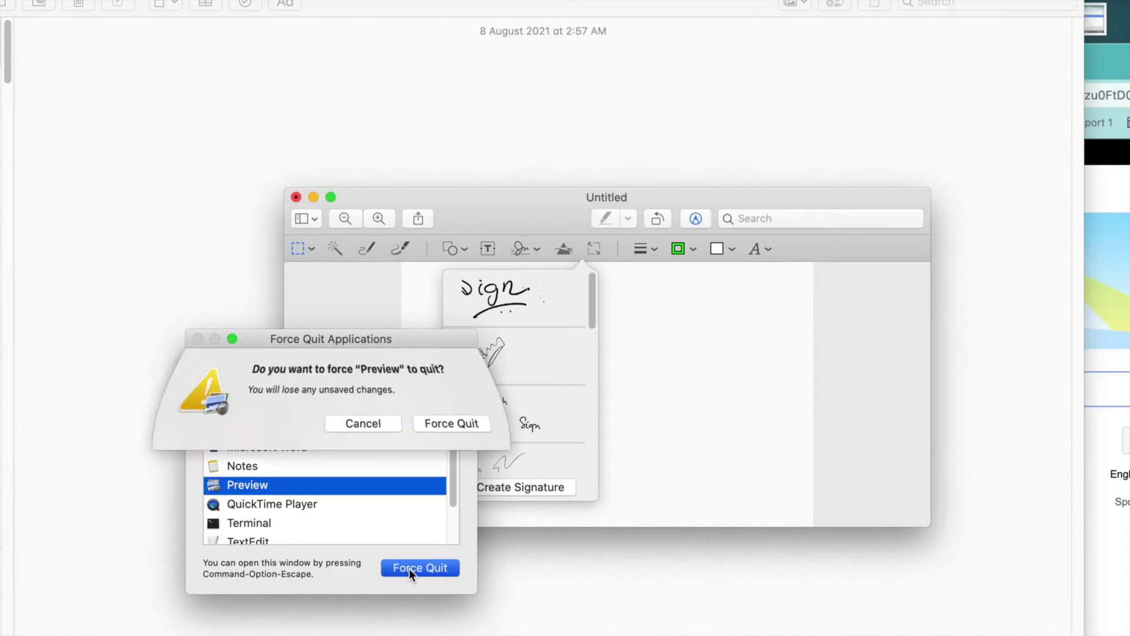
click(462, 429)
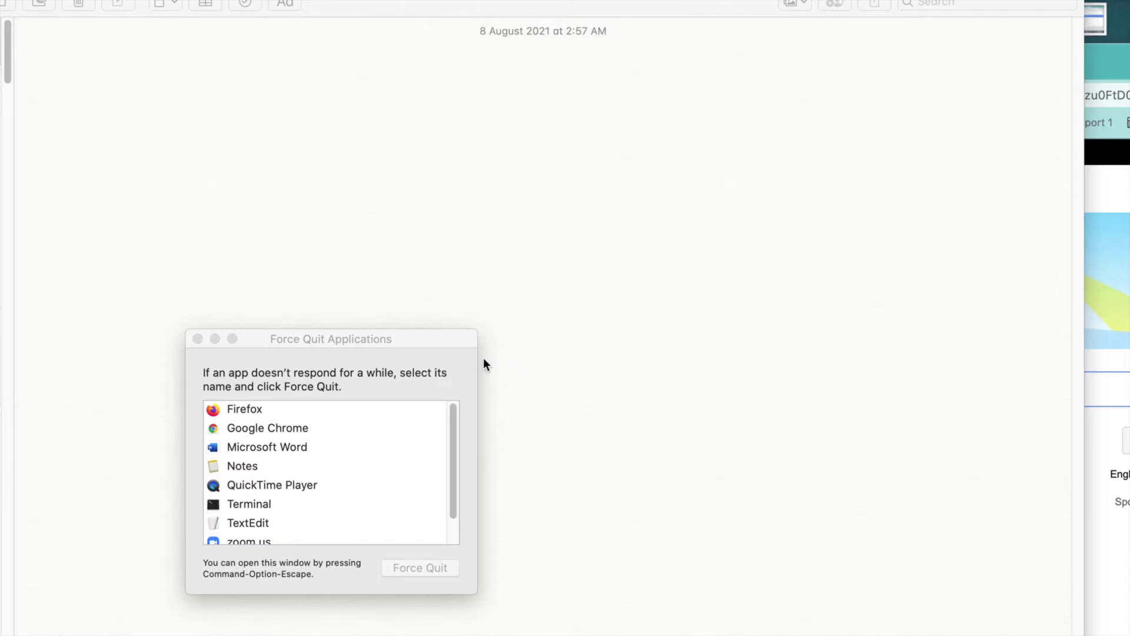
Launch Terminal via Spotlight and close the Force Quit Applications window
key(super+space)
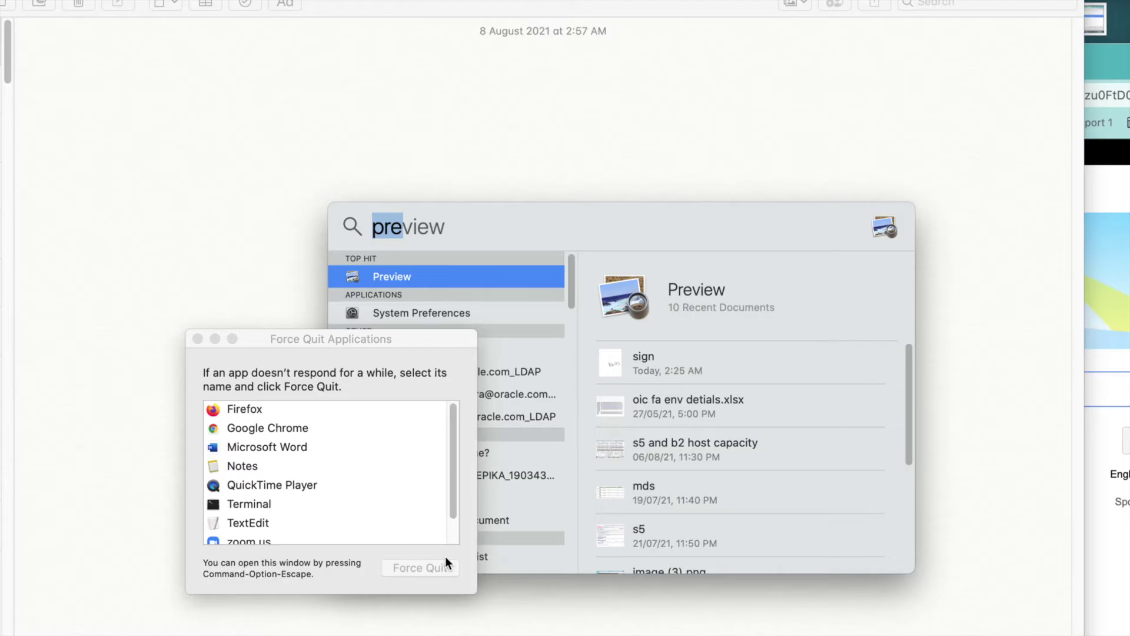
text(t)
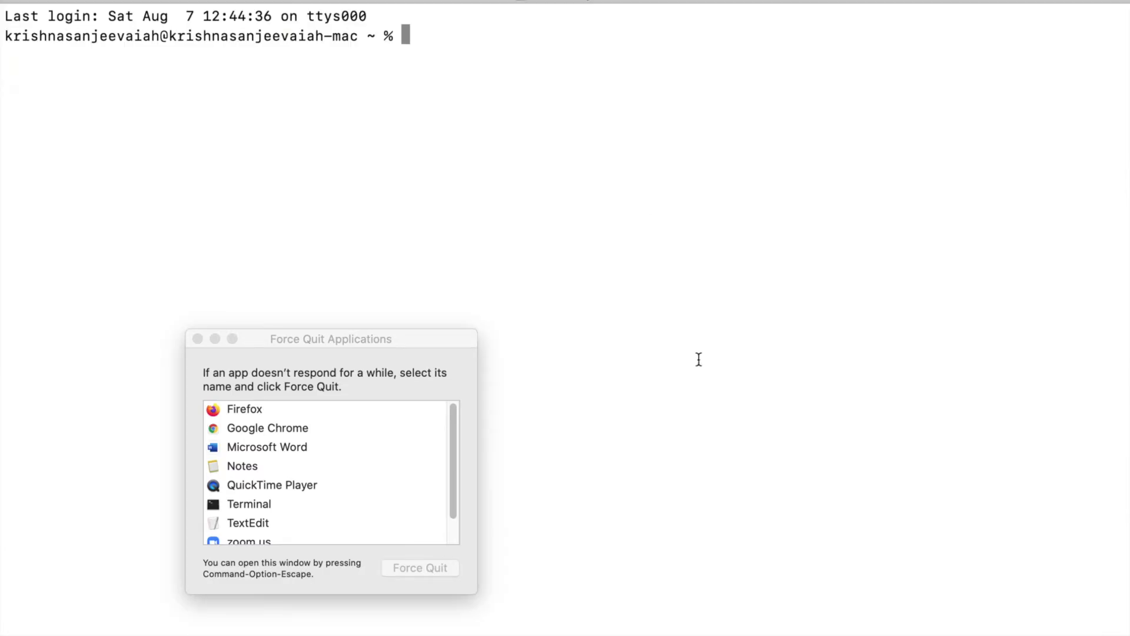
click(197, 339)
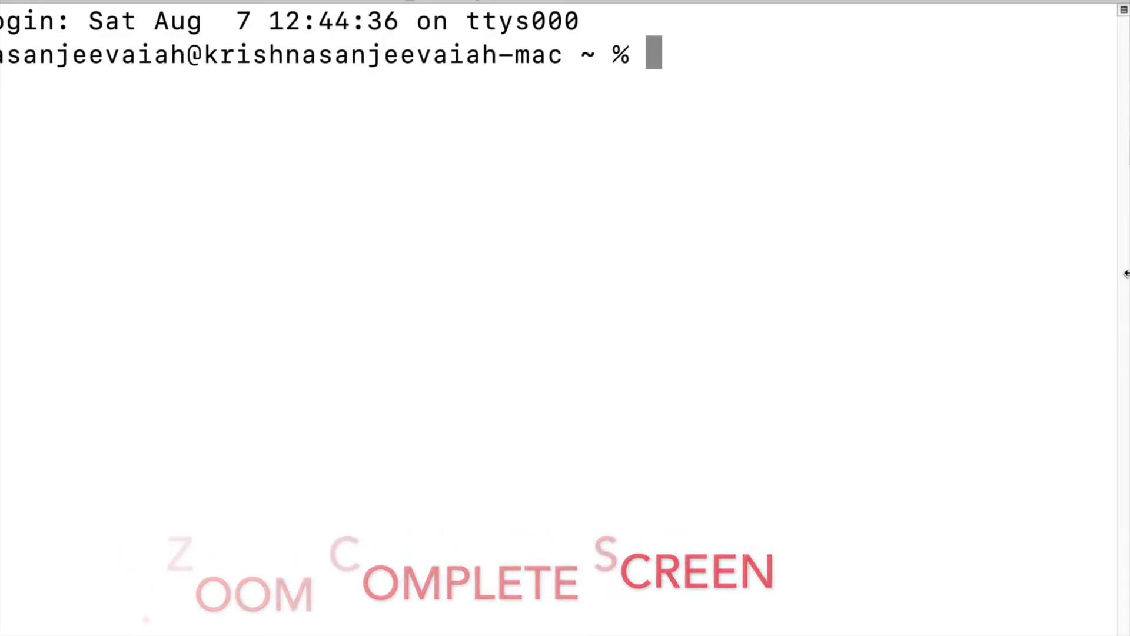
Open System Preferences from the Apple menu and go to Accessibility > Zoom
key(super+space)
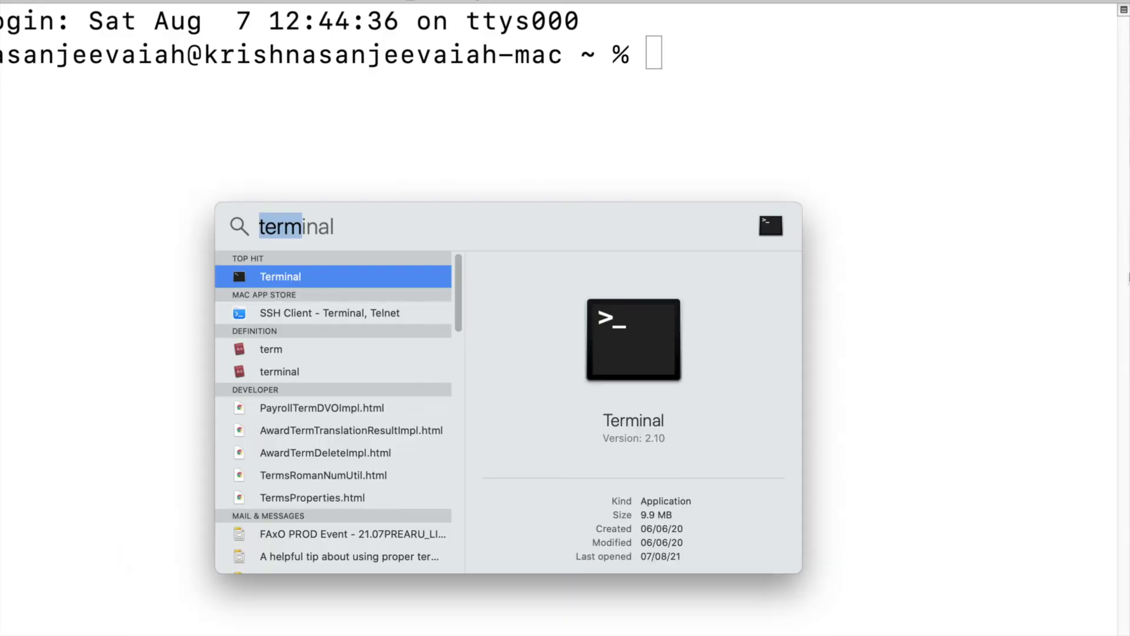
key(Escape)
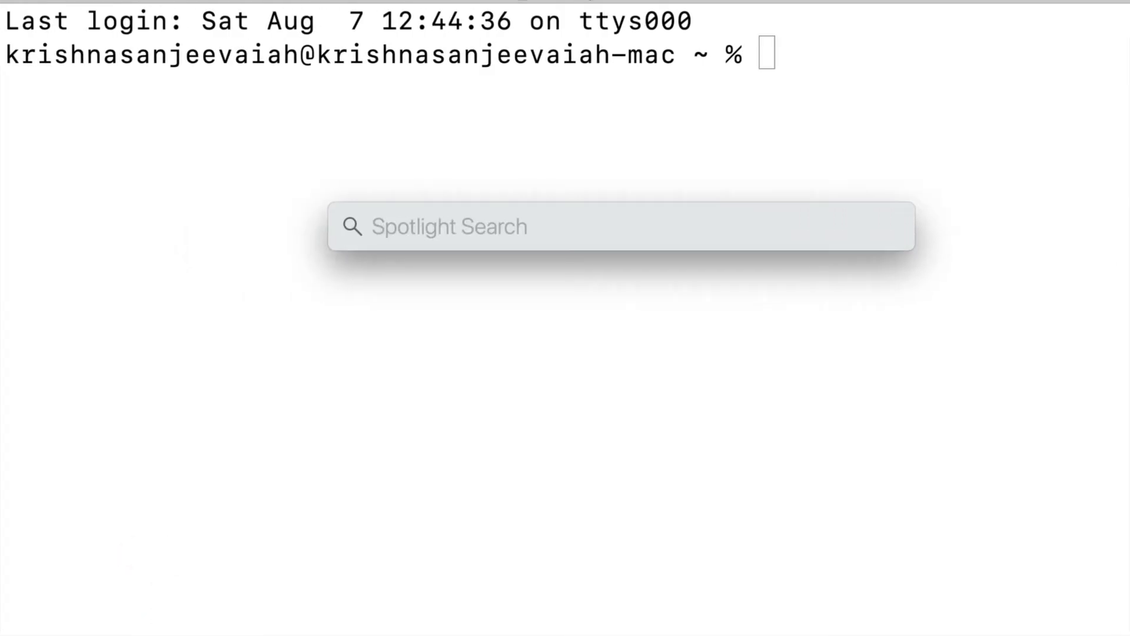
click(15, 1)
click(38, 22)
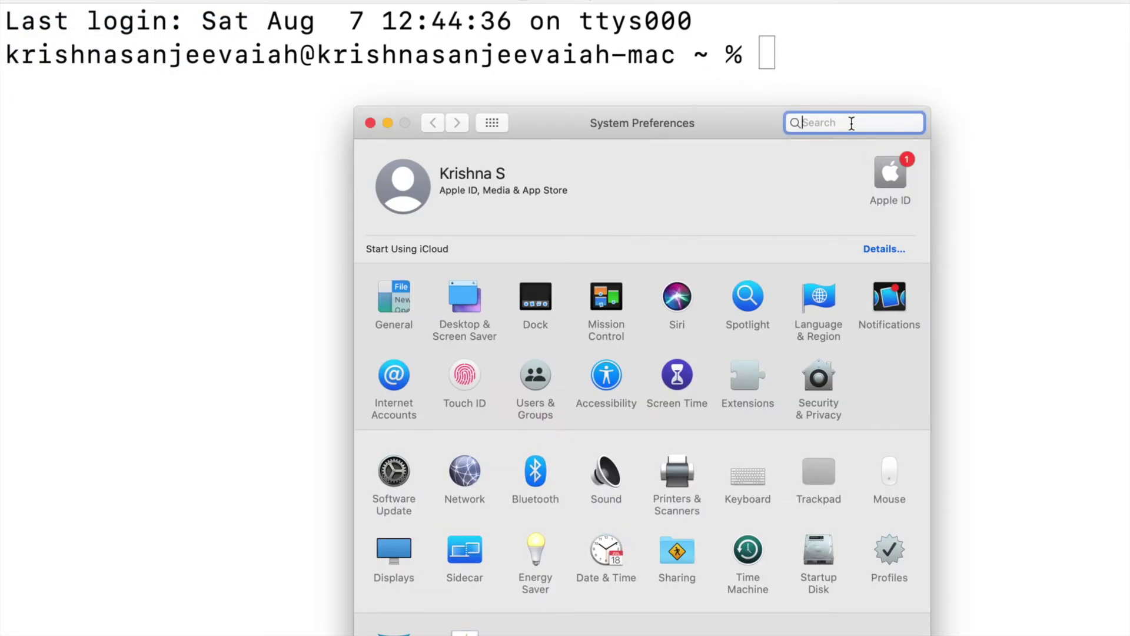
text(access)
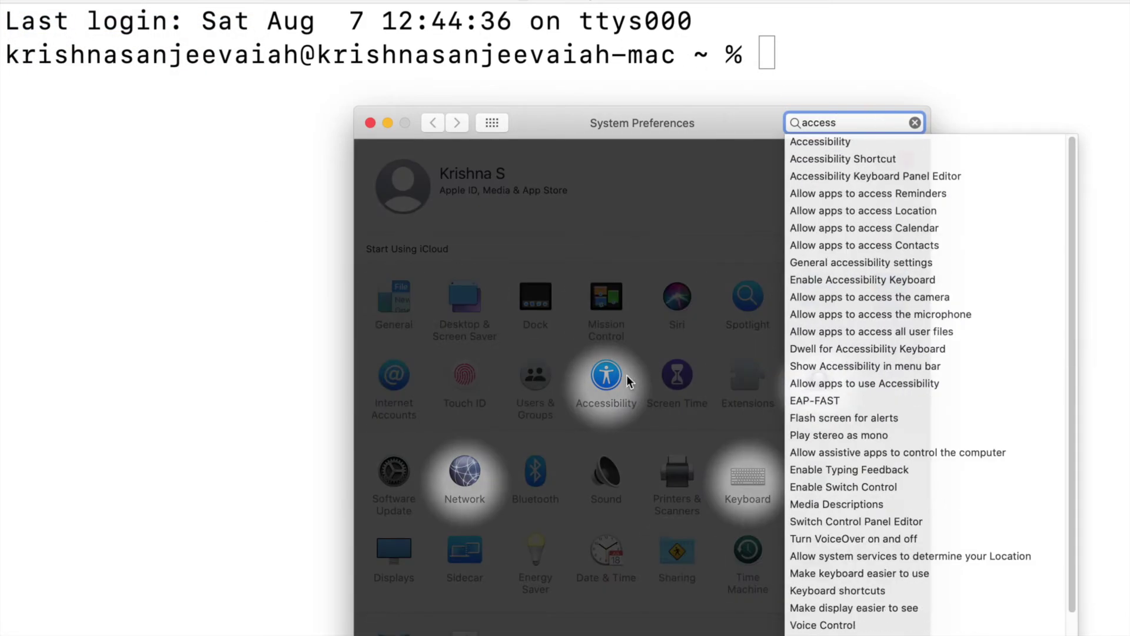
click(626, 375)
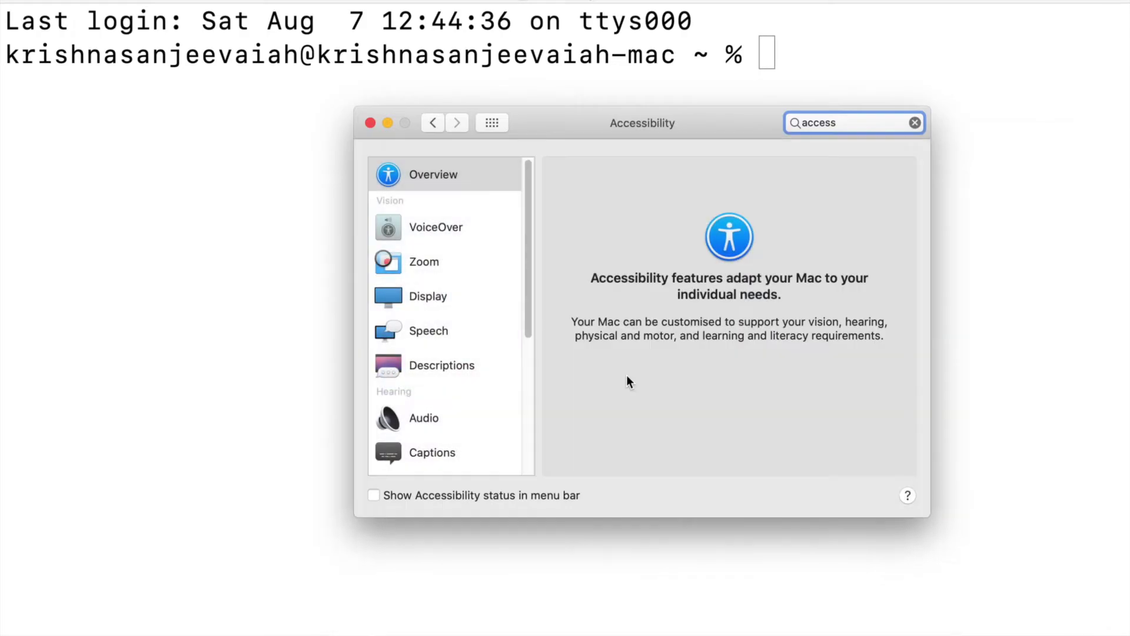
click(425, 263)
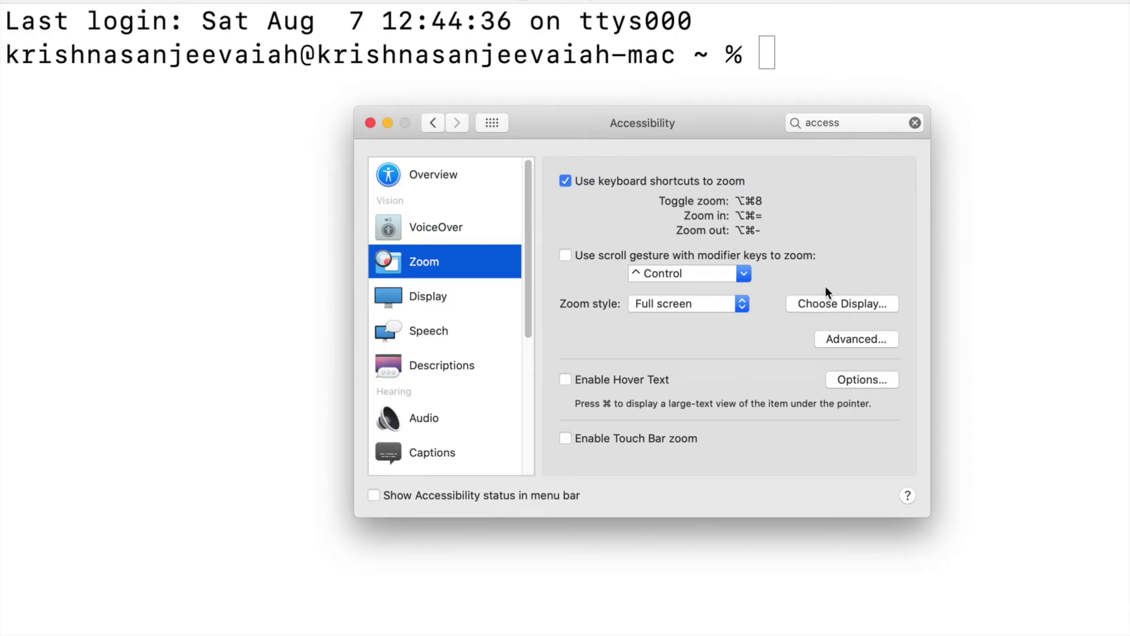
key(alt+super+equal)
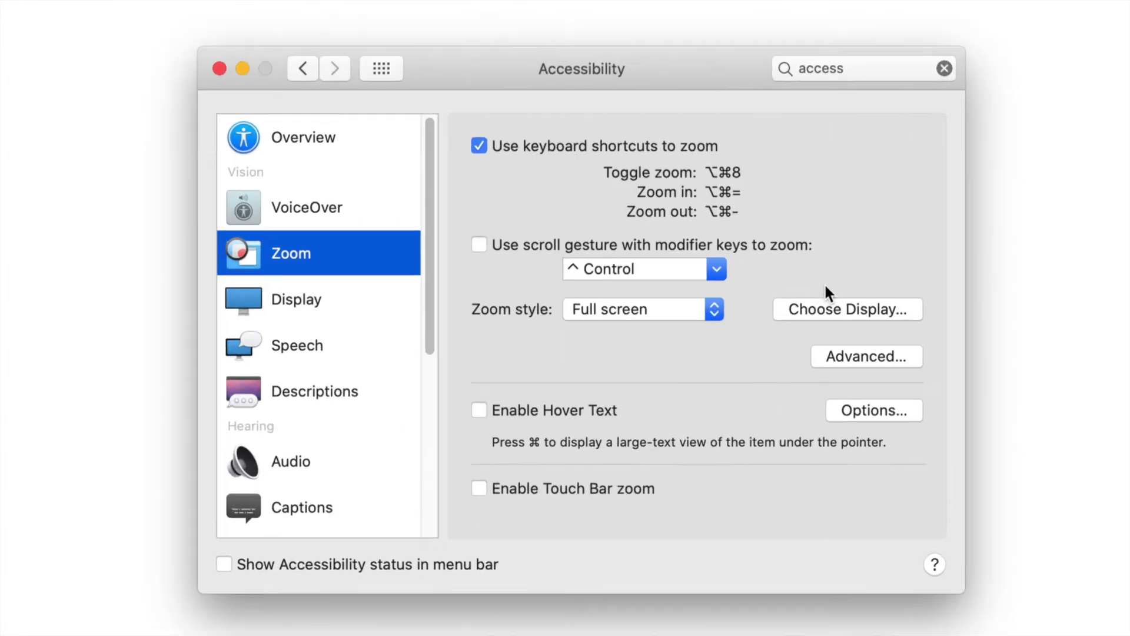
key(alt+super+equal)
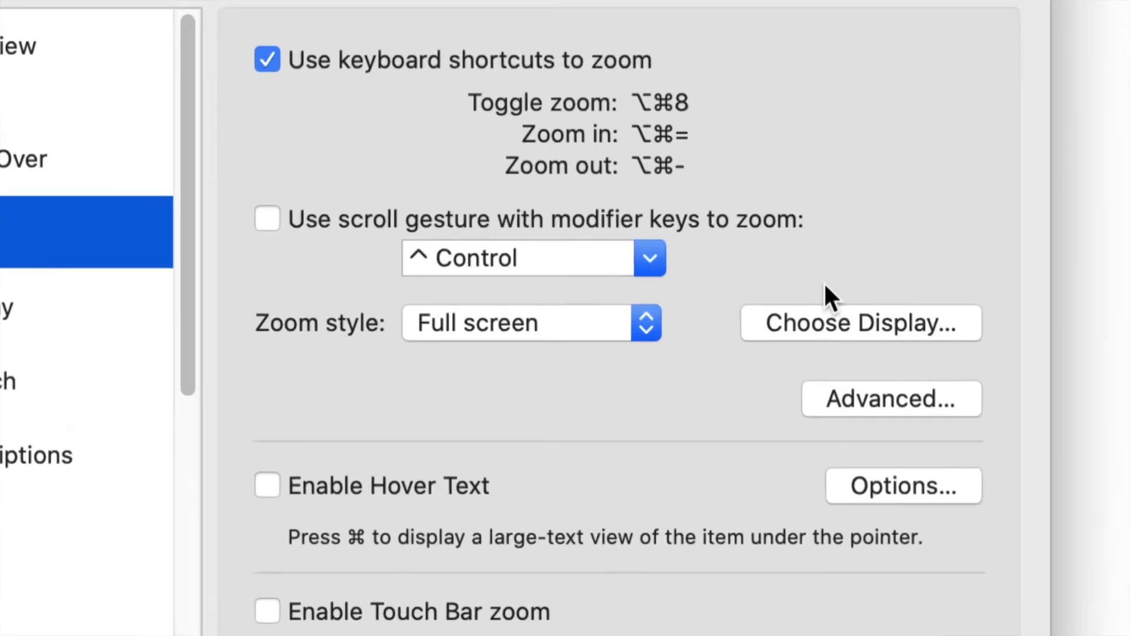
key(alt+super+minus)
key(alt+super+minus)
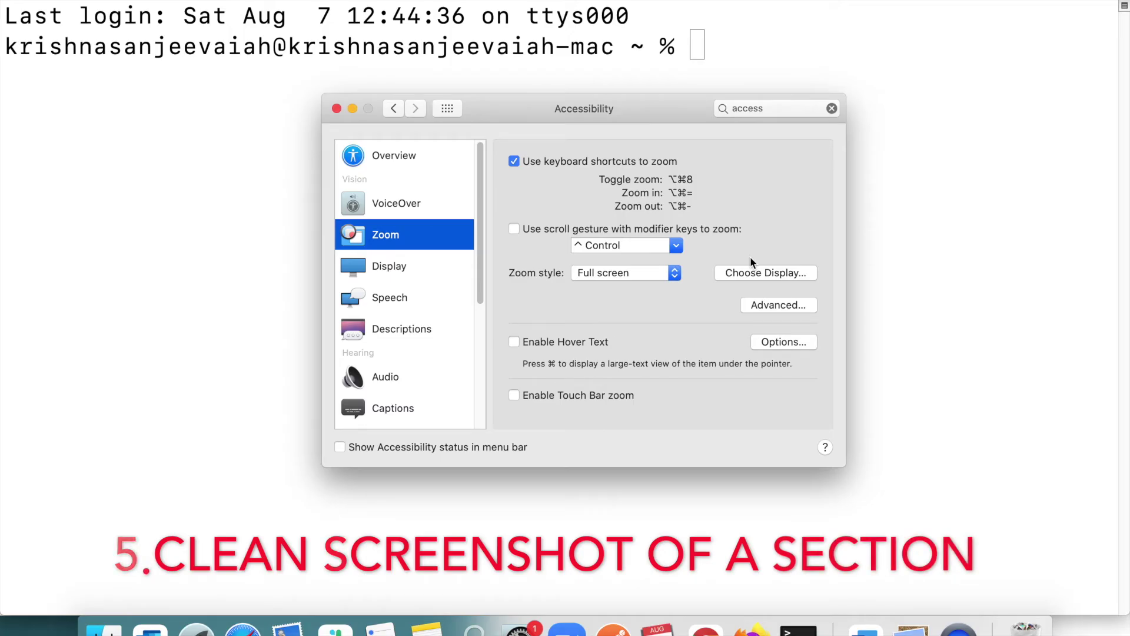
Close the Accessibility window to bring Terminal back to the front
click(336, 108)
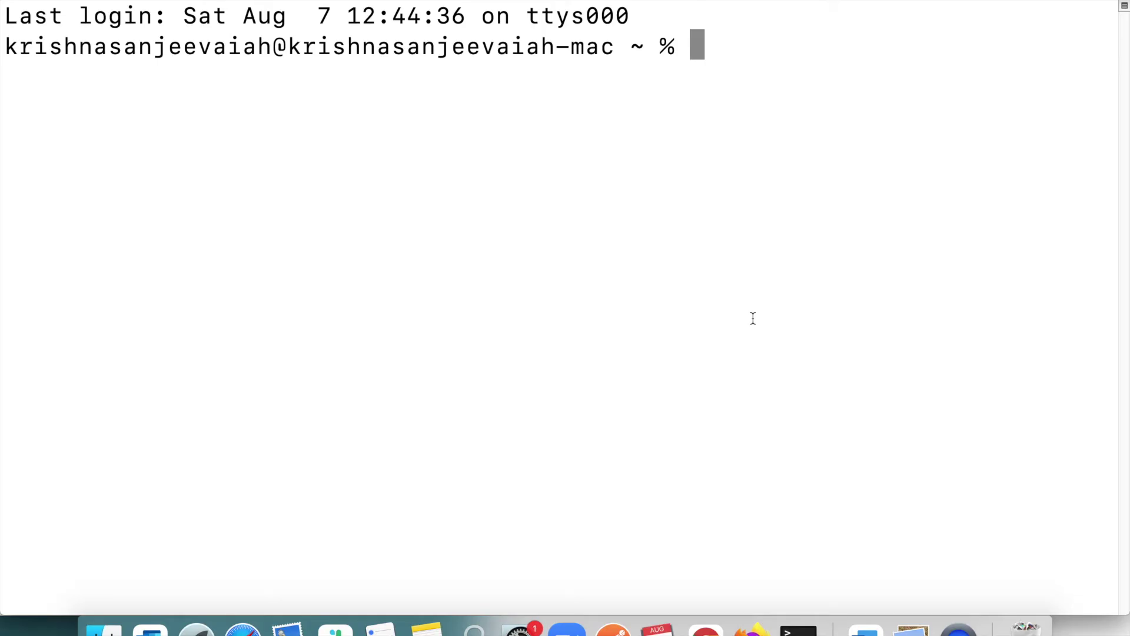
Screenshot the Terminal window using Shift-Command-4 followed by Space for window capture
key(super+shift+4)
key(space)
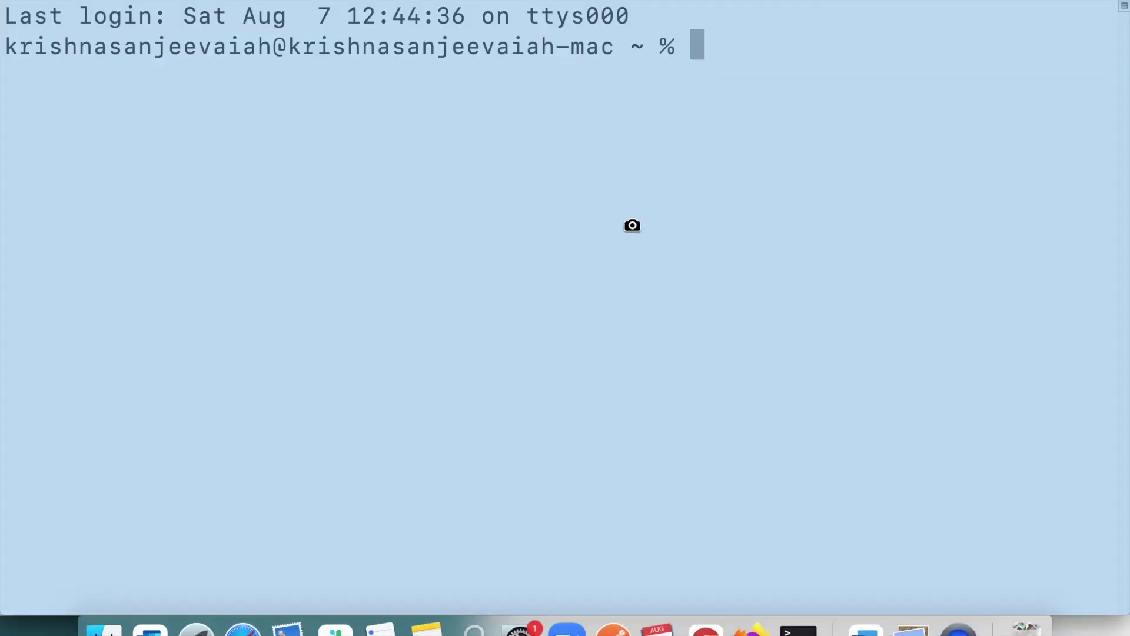
click(631, 225)
Cancel a second window capture, open another Terminal window, and switch to Preview
key(super+shift+4)
key(space)
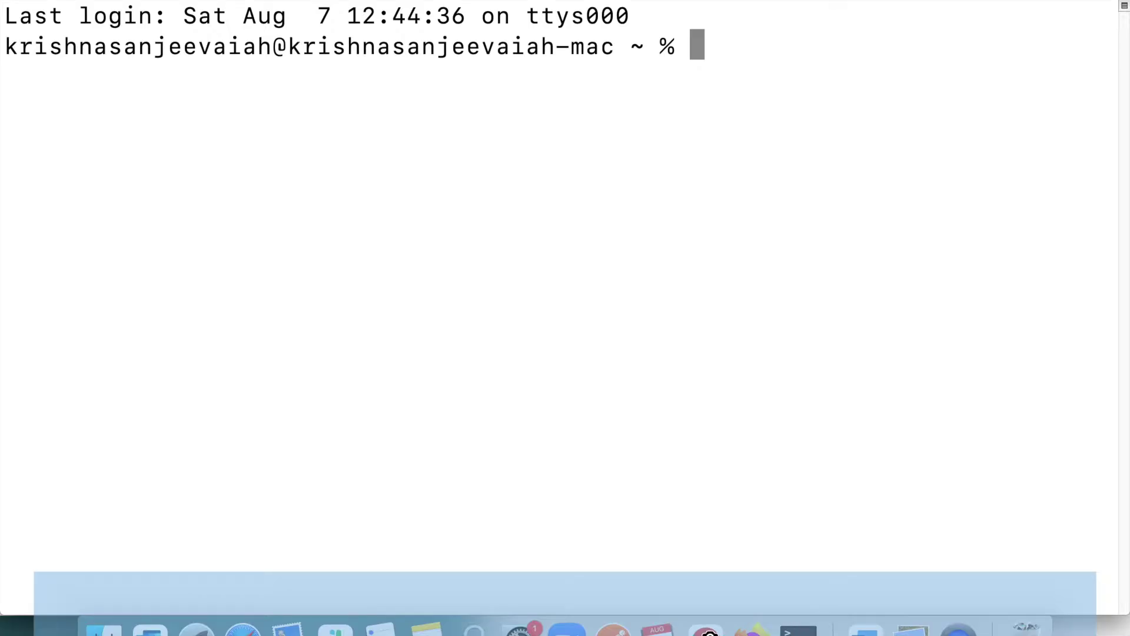
key(Escape)
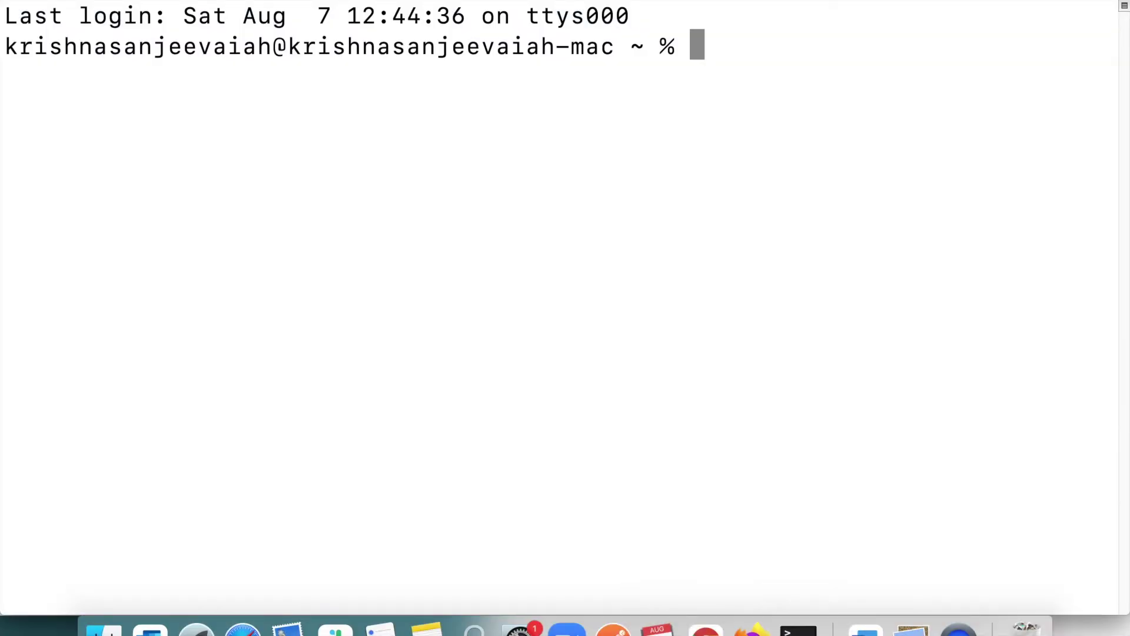
key(super+n)
click(911, 628)
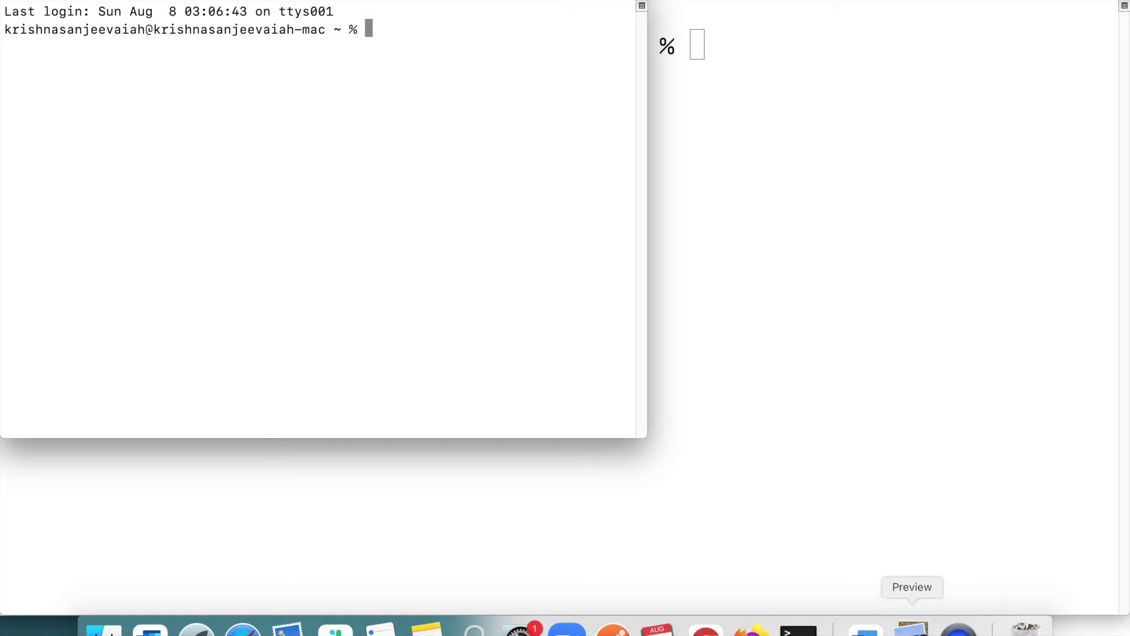
Capture Preview's menu bar as a clean screenshot image
key(super+space)
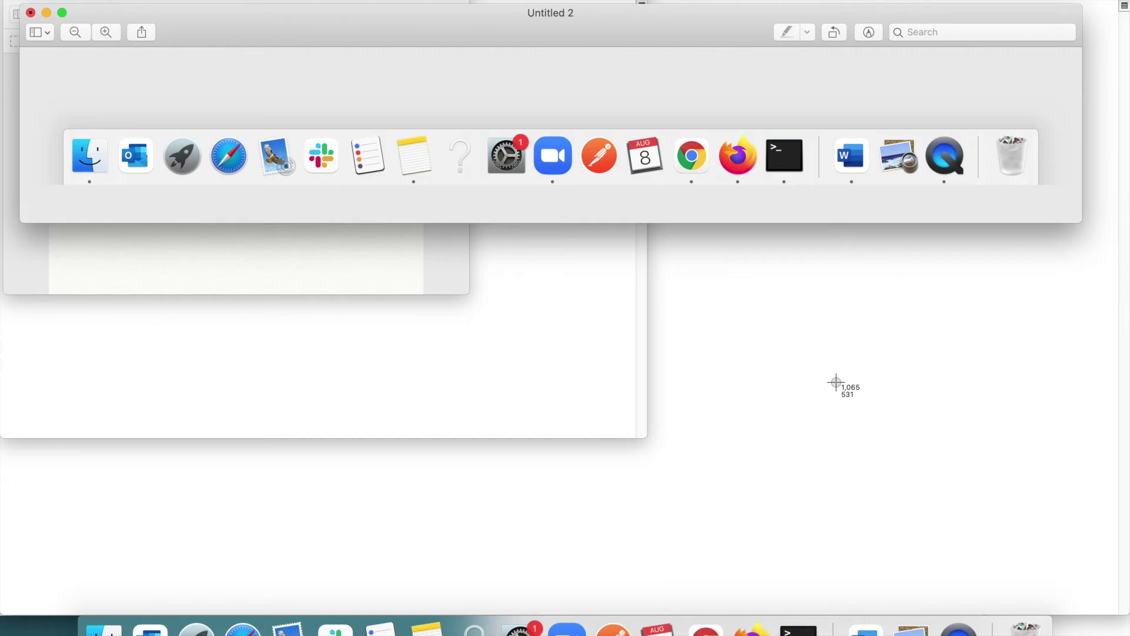
key(space)
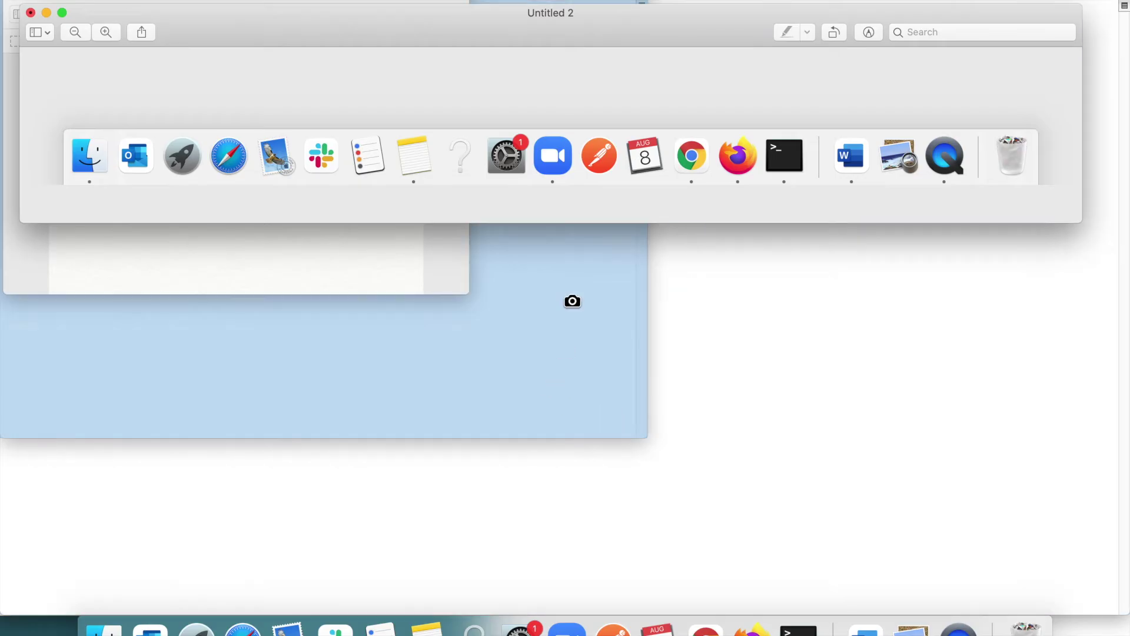
key(Escape)
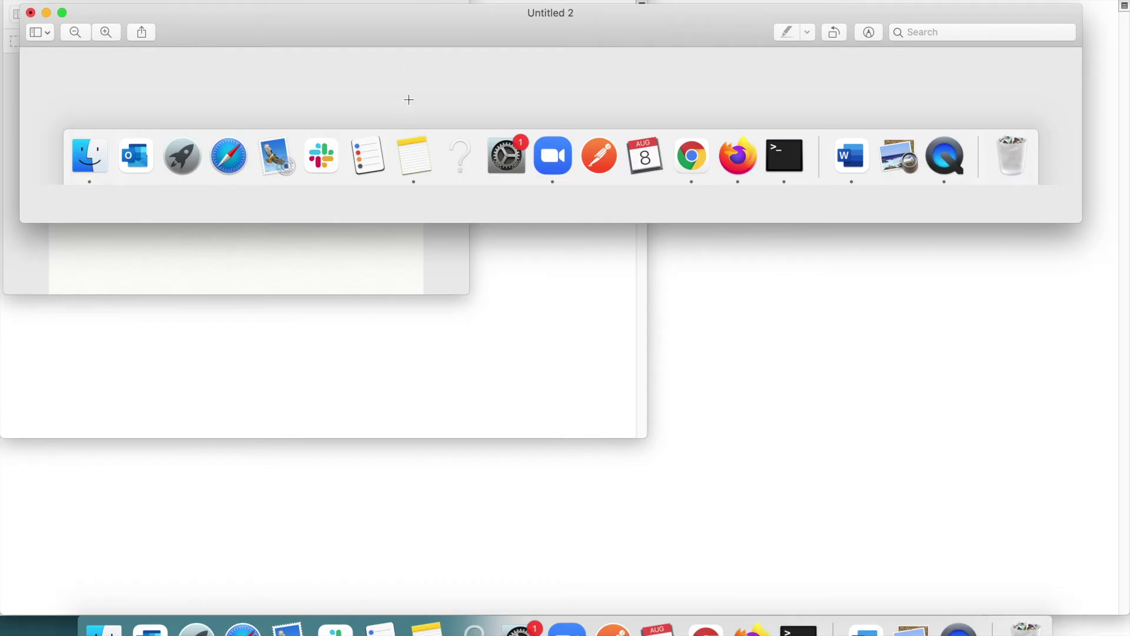
click(406, 77)
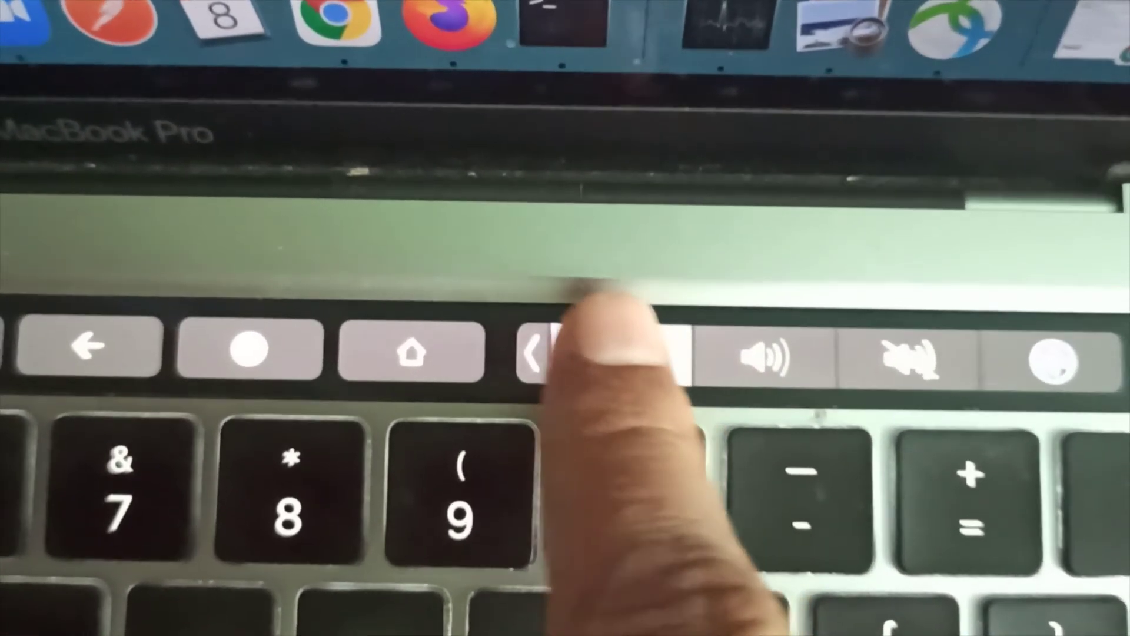
Tap the Touch Bar brightness button to expand the brightness slider
click(612, 346)
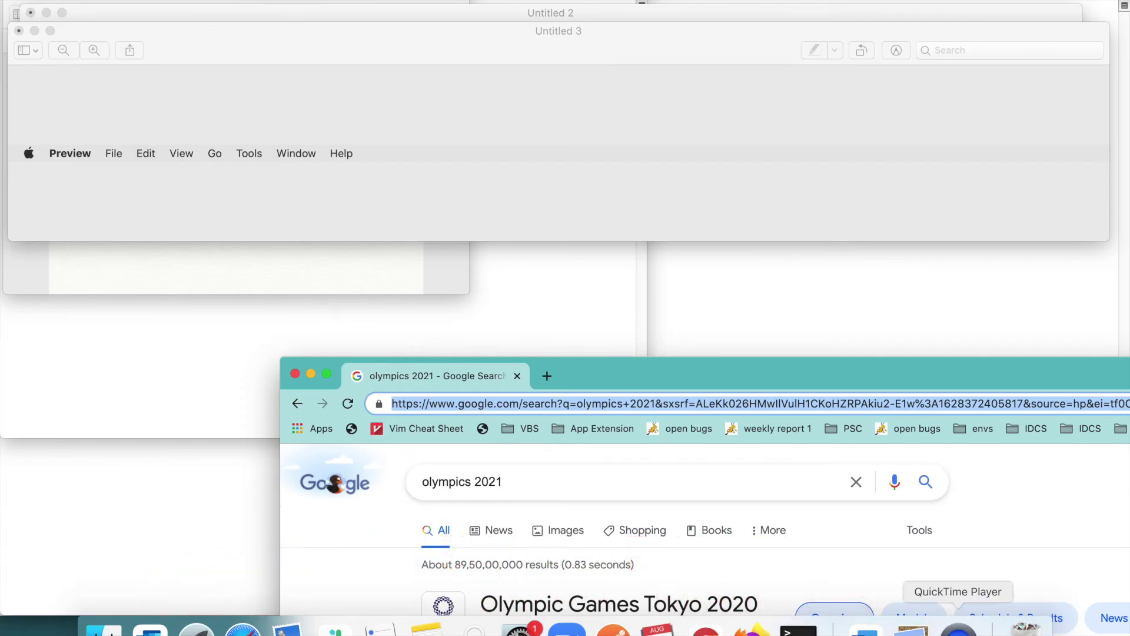
Start a new QuickTime audio recording from the Dock menu and move its window to the lower right
right_click(958, 627)
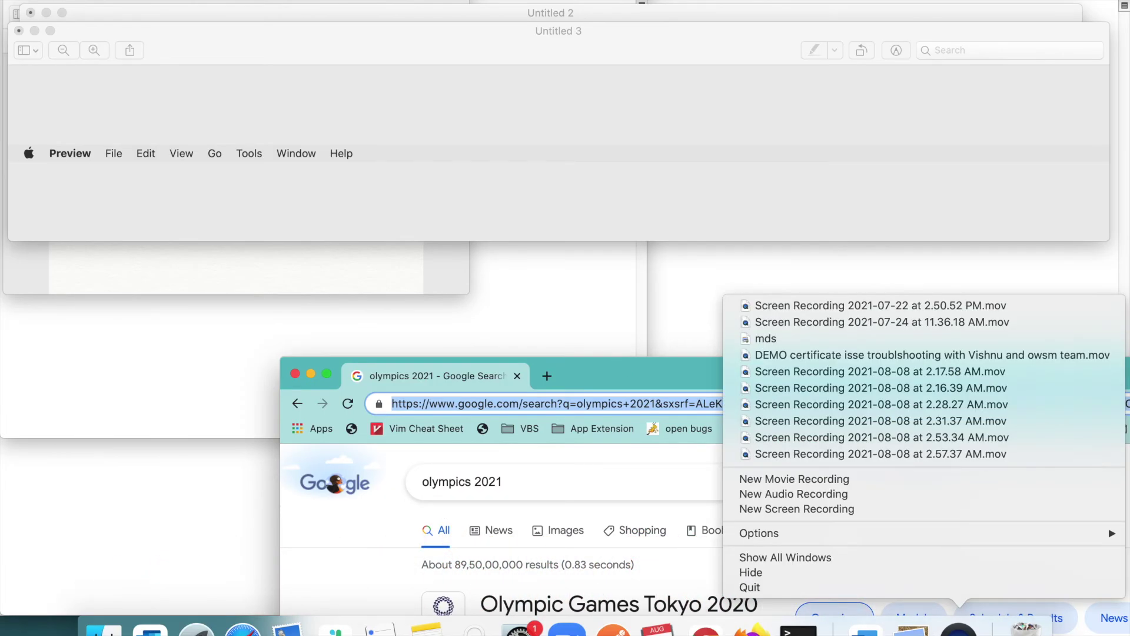
click(789, 496)
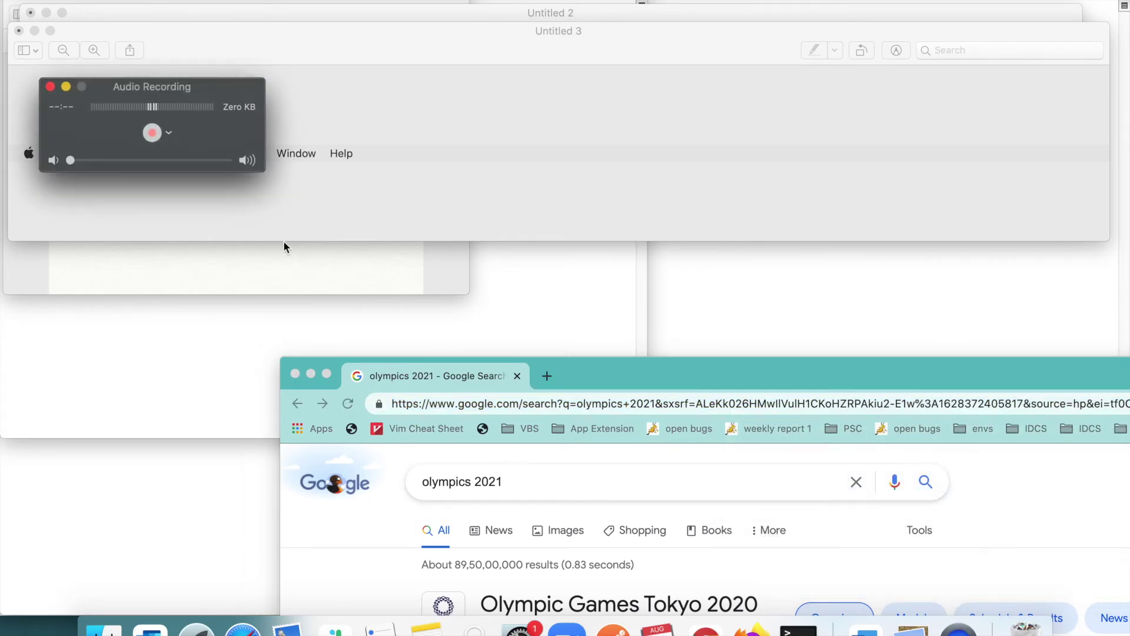
drag(178, 91, 622, 216)
click(596, 259)
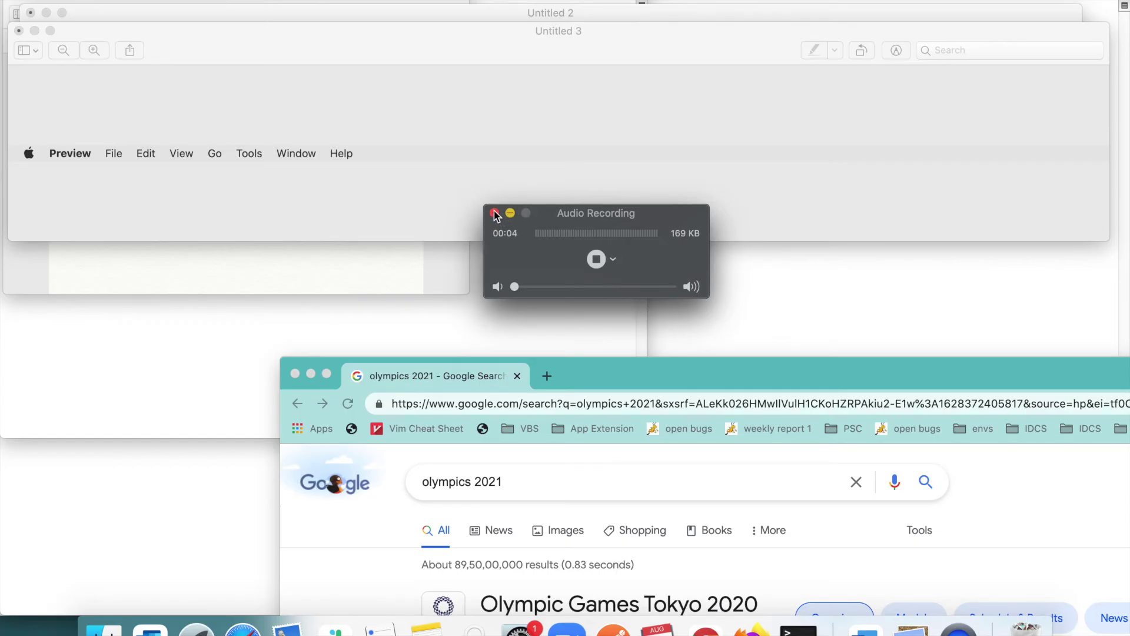
drag(628, 219, 895, 382)
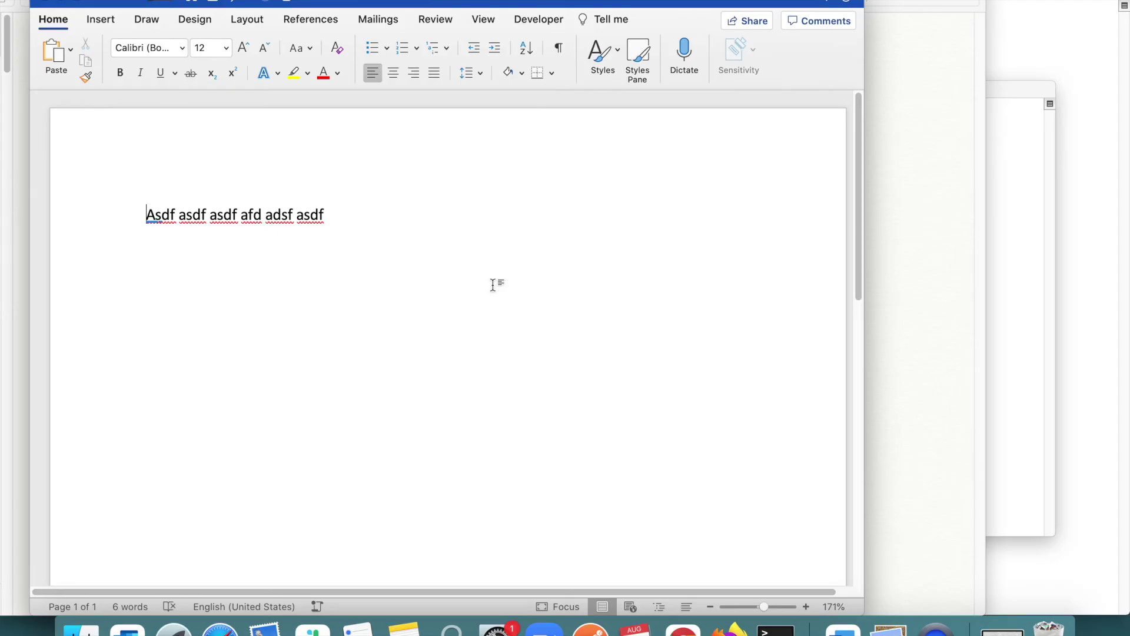
In Word, jump the caret to the end and back to the start of the sample line
key(End)
key(End)
key(Home)
key(End)
In Notes, move the caret to the end of the line
click(404, 628)
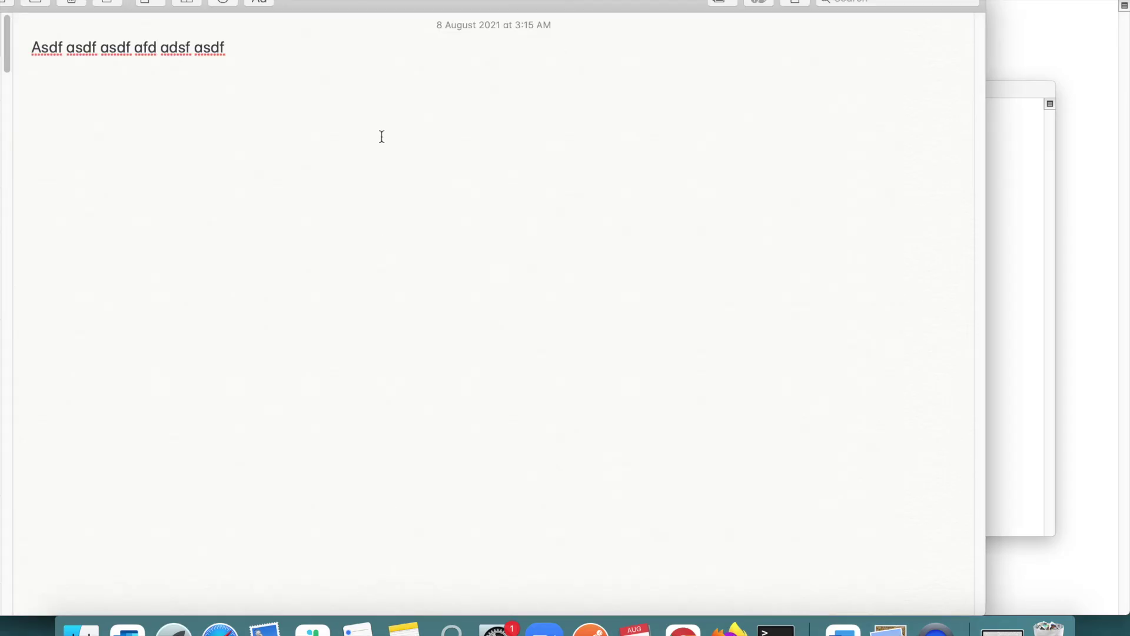
key(End)
click(228, 47)
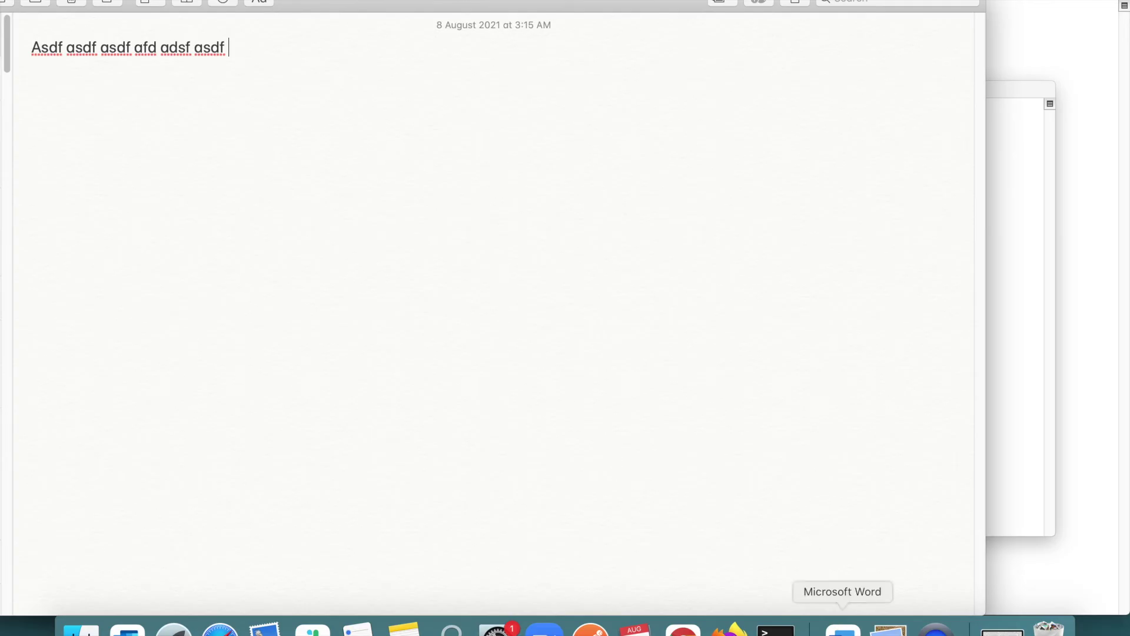
Back in Word, jump to the line start and end with Command-Left and Command-Right
click(843, 629)
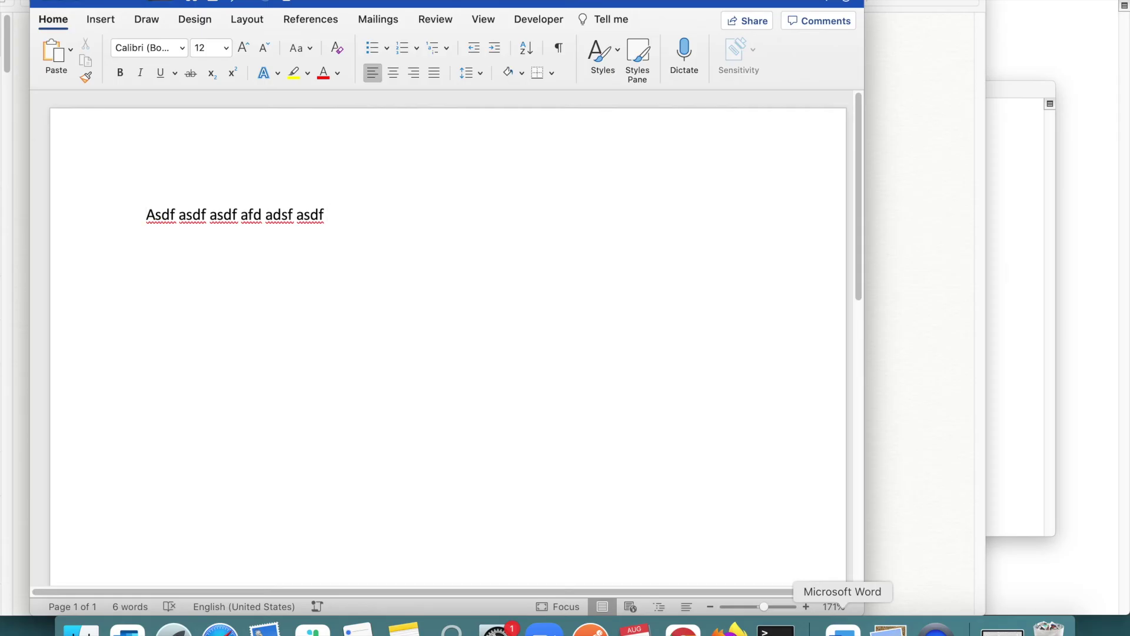
key(super+Left)
key(super+Right)
key(super+Left)
Bring Terminal forward, cycle between its two windows and nudge the caret left in the command
click(775, 629)
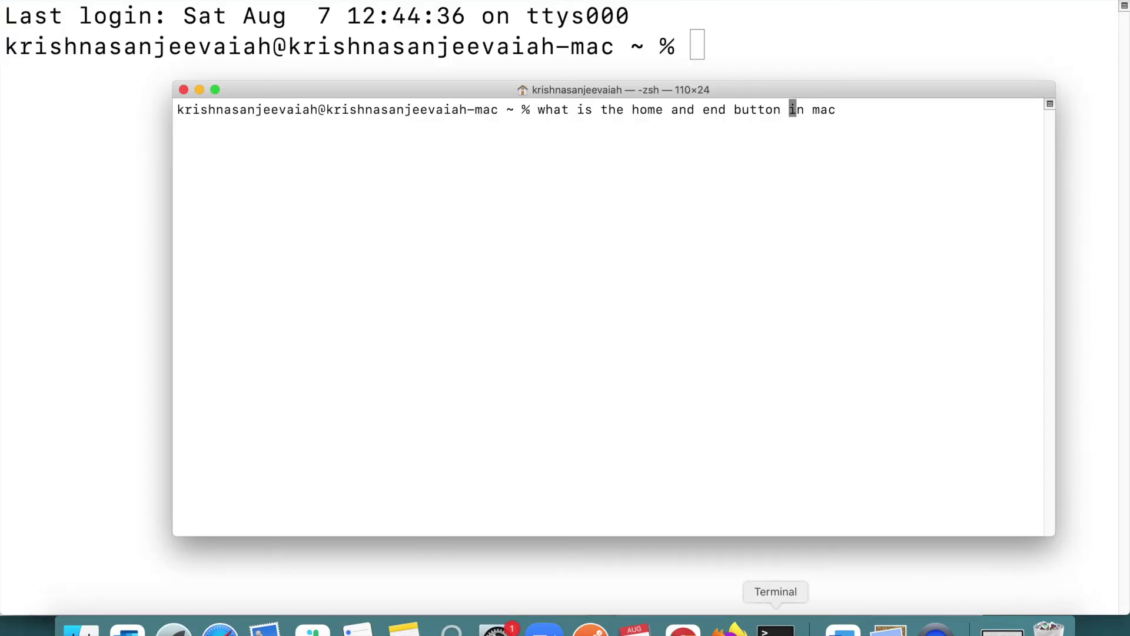
key(super+grave)
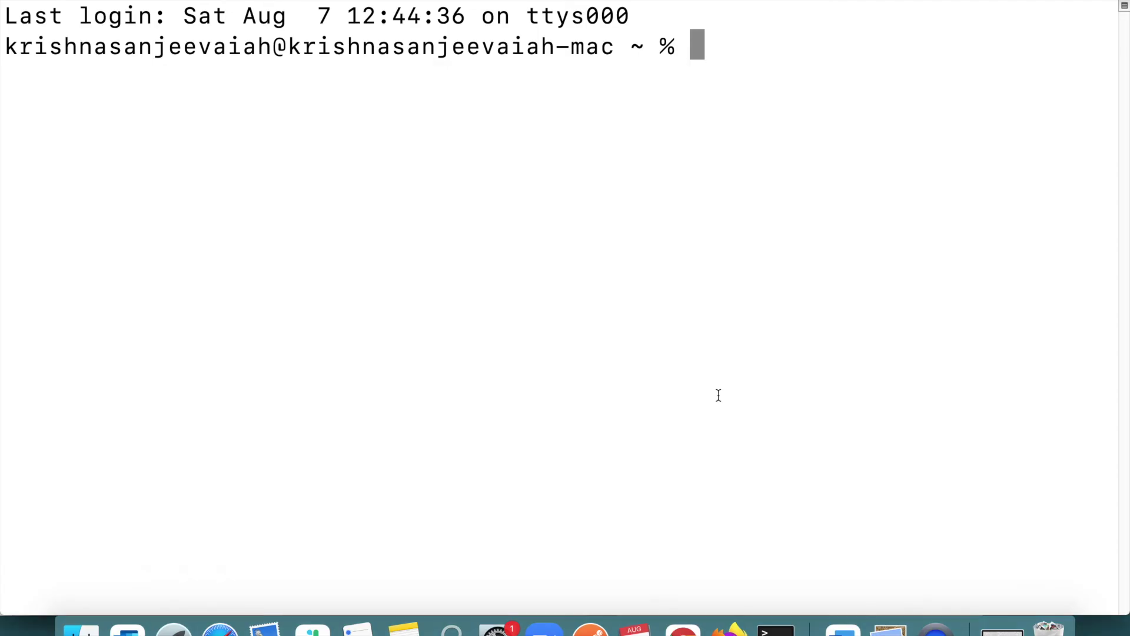
key(super+grave)
key(Left)
key(Left)
key(Left)
key(Left)
key(Left)
key(Left)
key(Left)
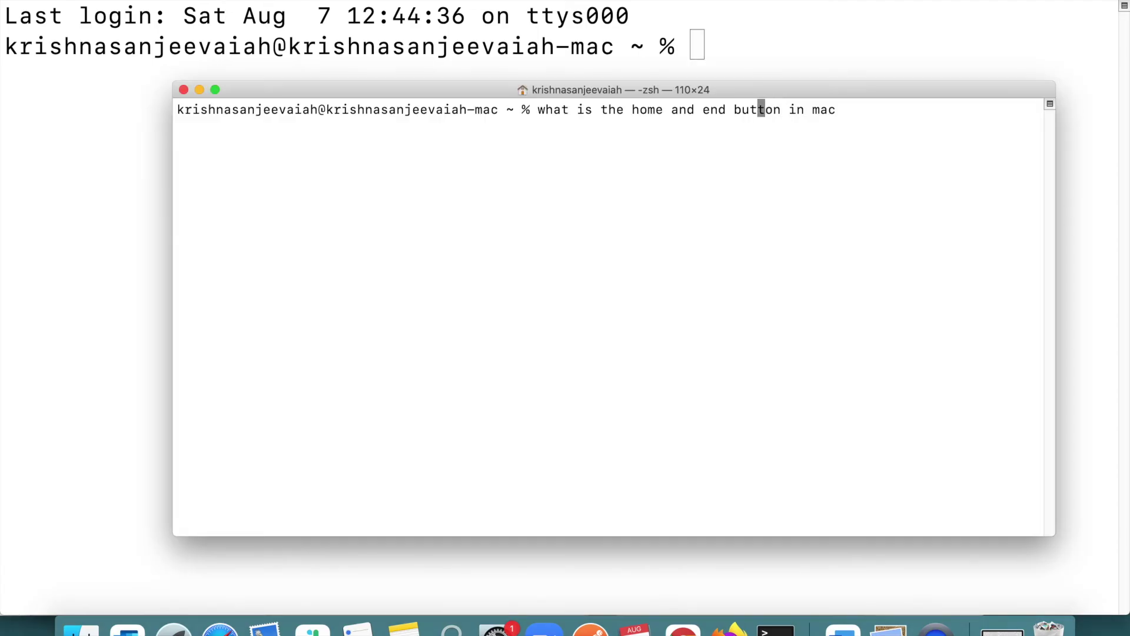
key(Left)
key(super+grave)
key(super+grave)
key(super+grave)
key(super+grave)
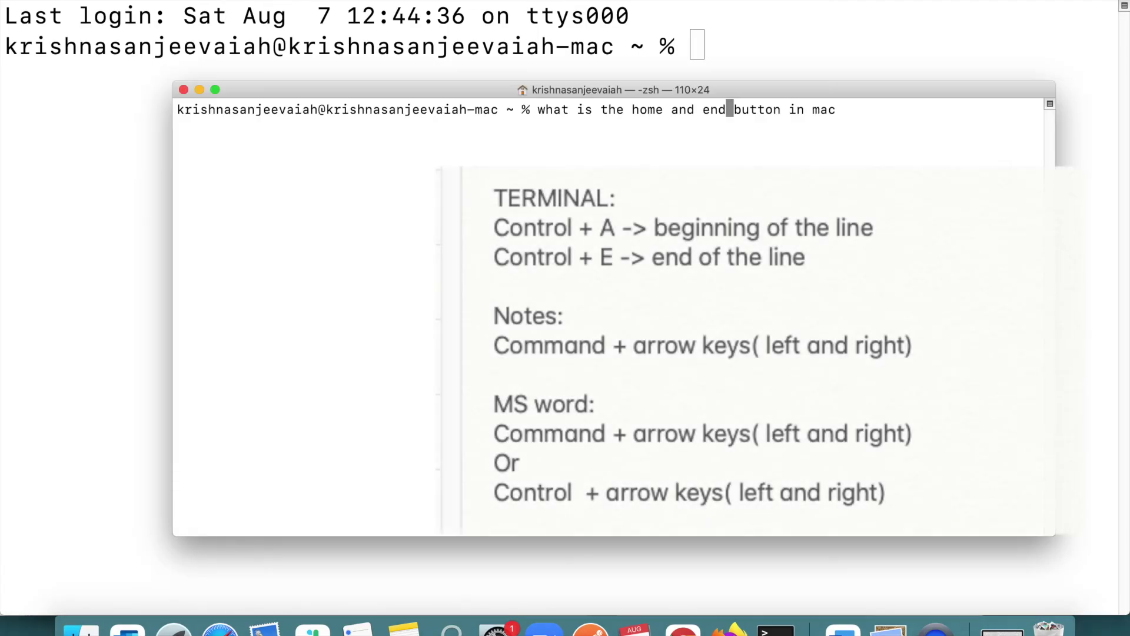
key(super+grave)
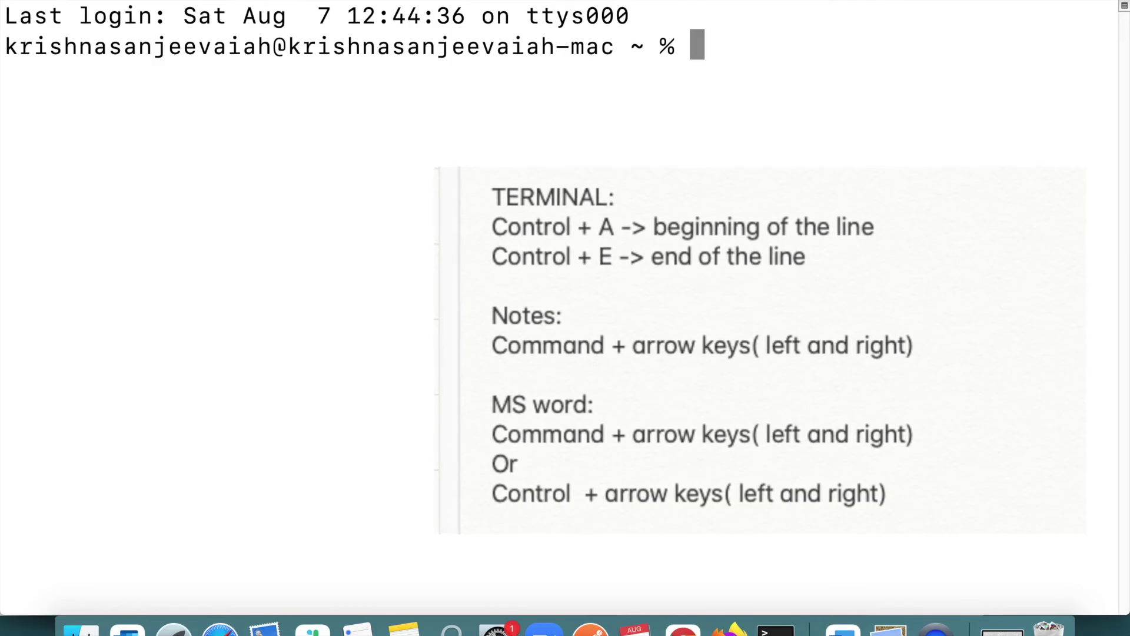
key(super+grave)
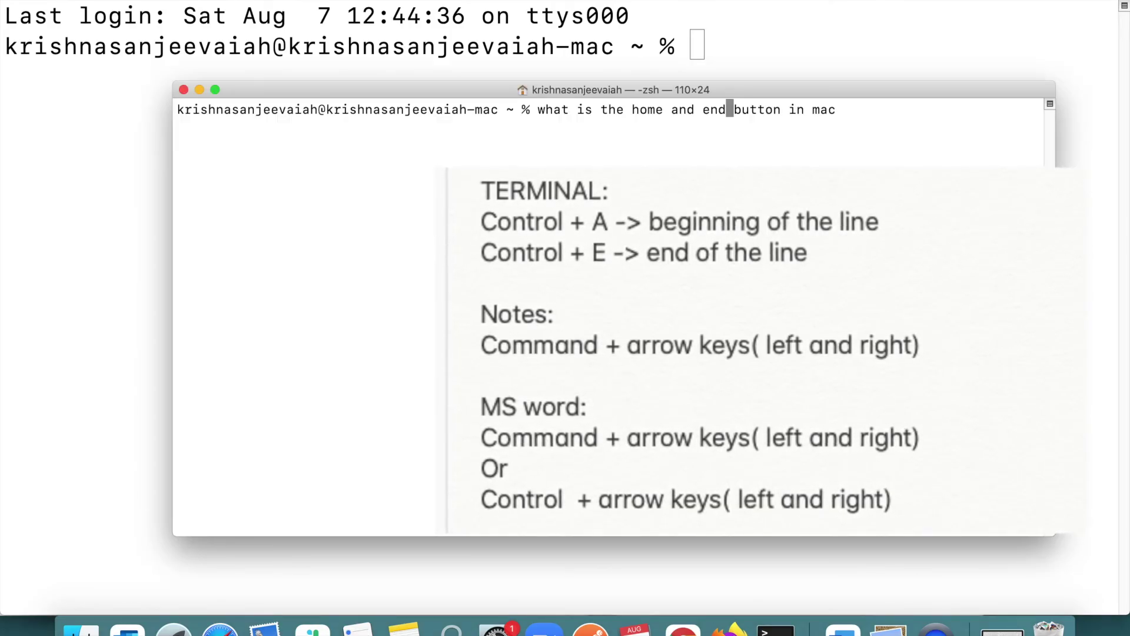
Jump to the start and end of the command line with Control-A and Control-E, then close the small window
key(ctrl+a)
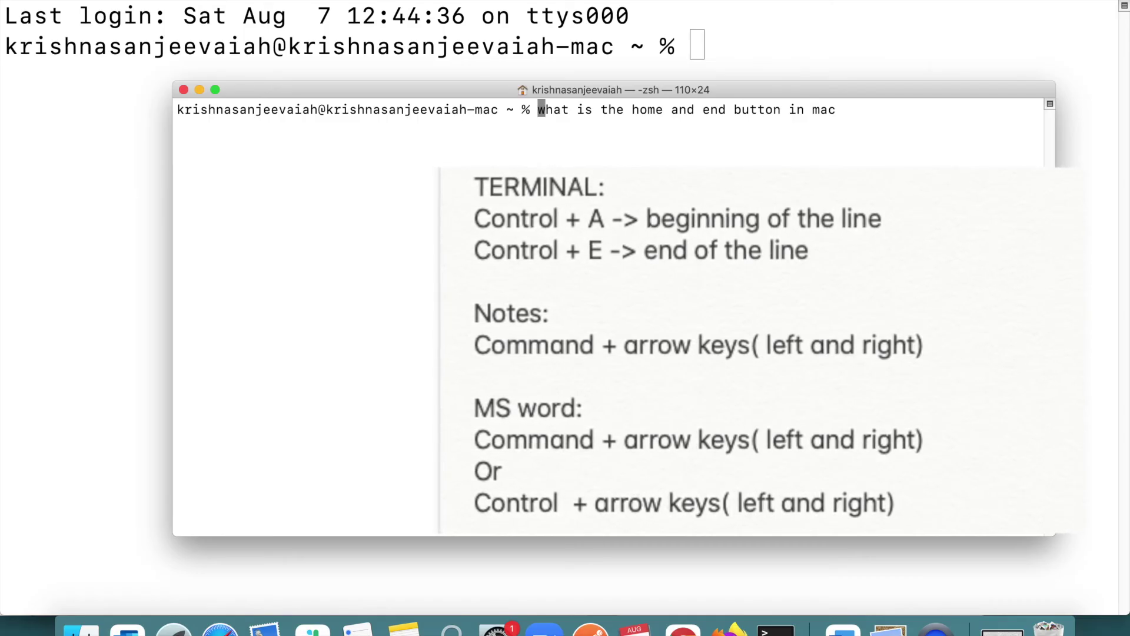
key(ctrl+e)
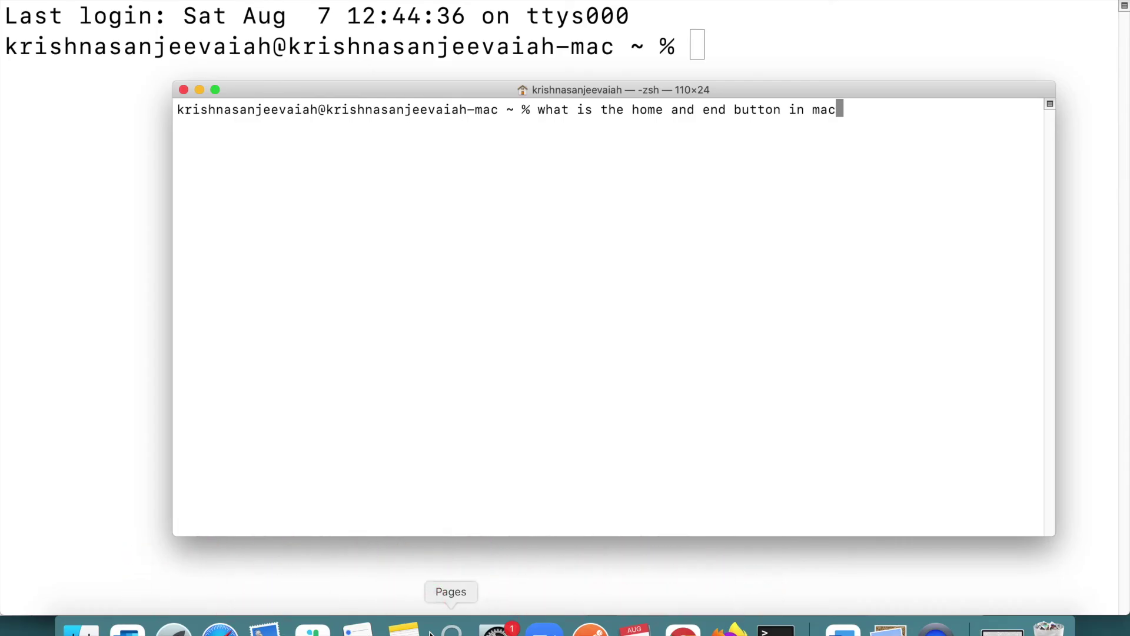
key(super+w)
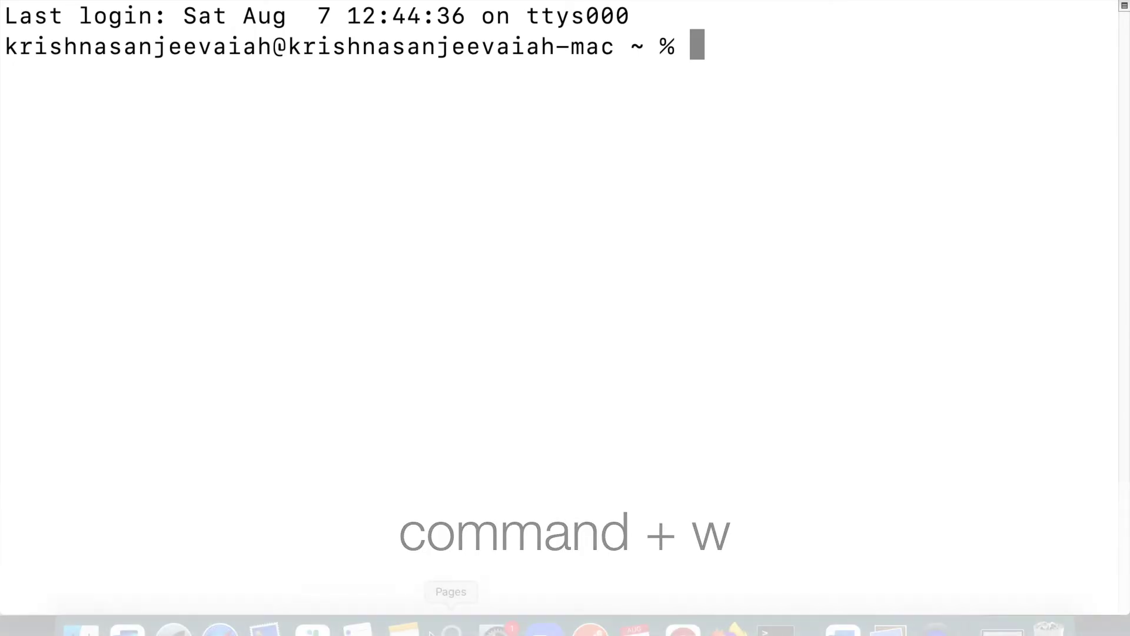
Take Terminal out of full screen, move its window, and bring Preview forward
key(ctrl+super+f)
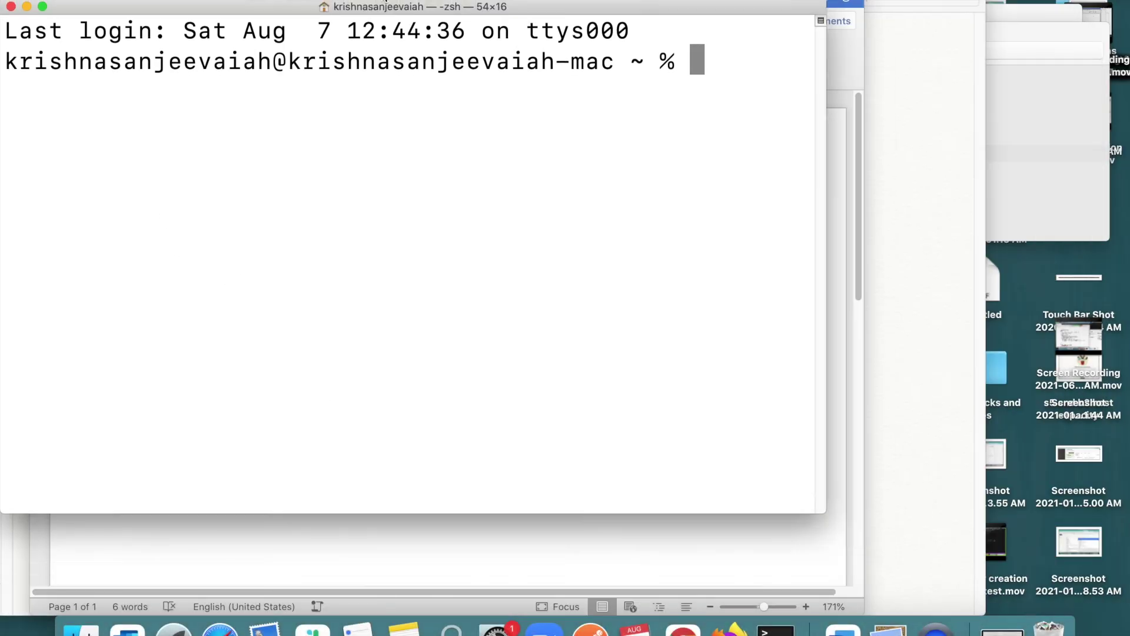
drag(382, 16, 423, 44)
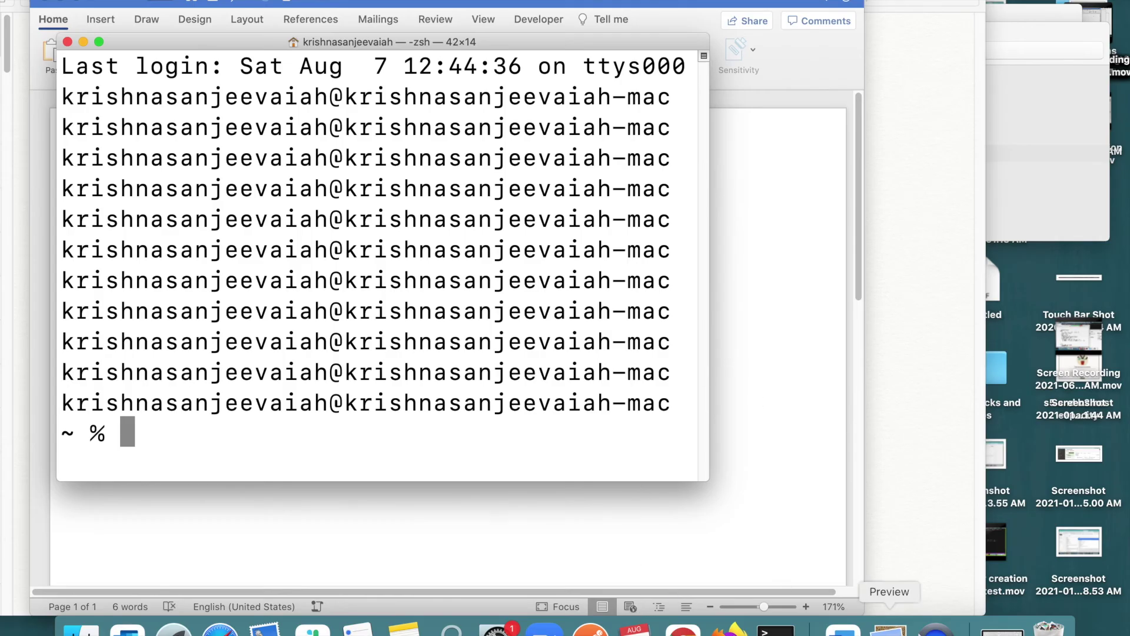
click(890, 629)
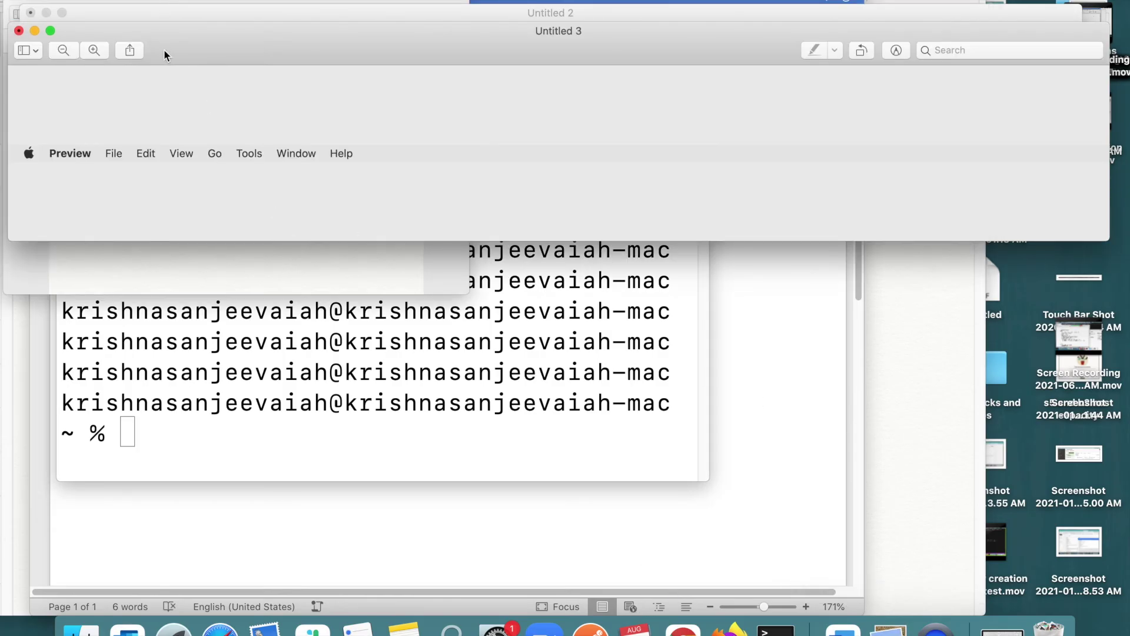
Show Markup tools on Untitled 3, try a rectangular selection and a sketch, then delete the sketch
click(896, 50)
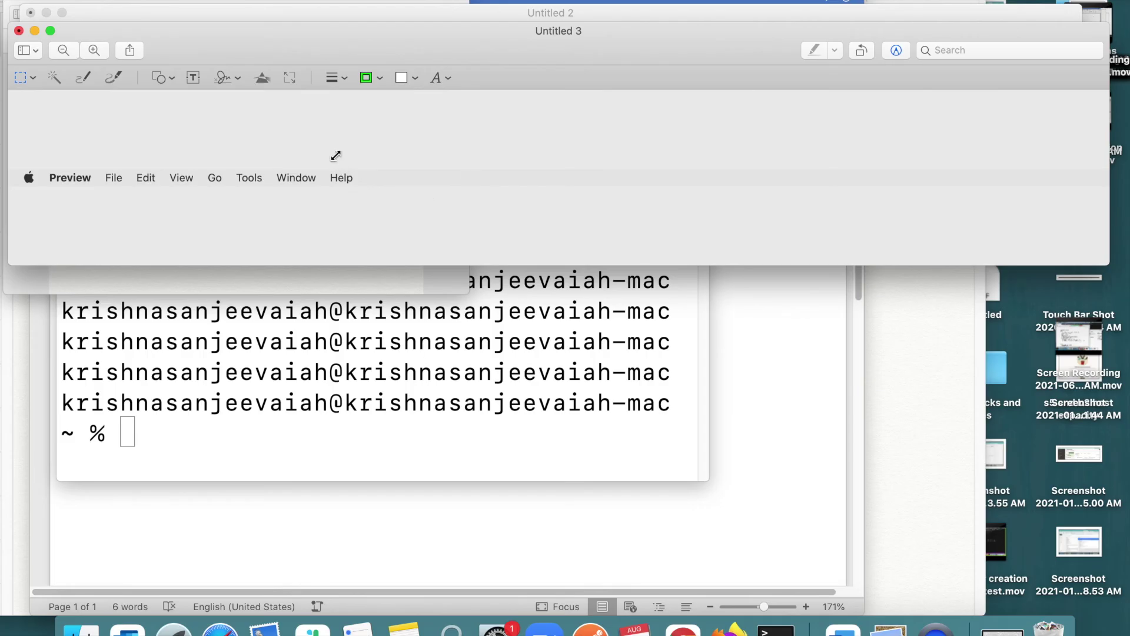
drag(335, 155, 559, 184)
click(653, 198)
click(80, 81)
drag(155, 142, 328, 204)
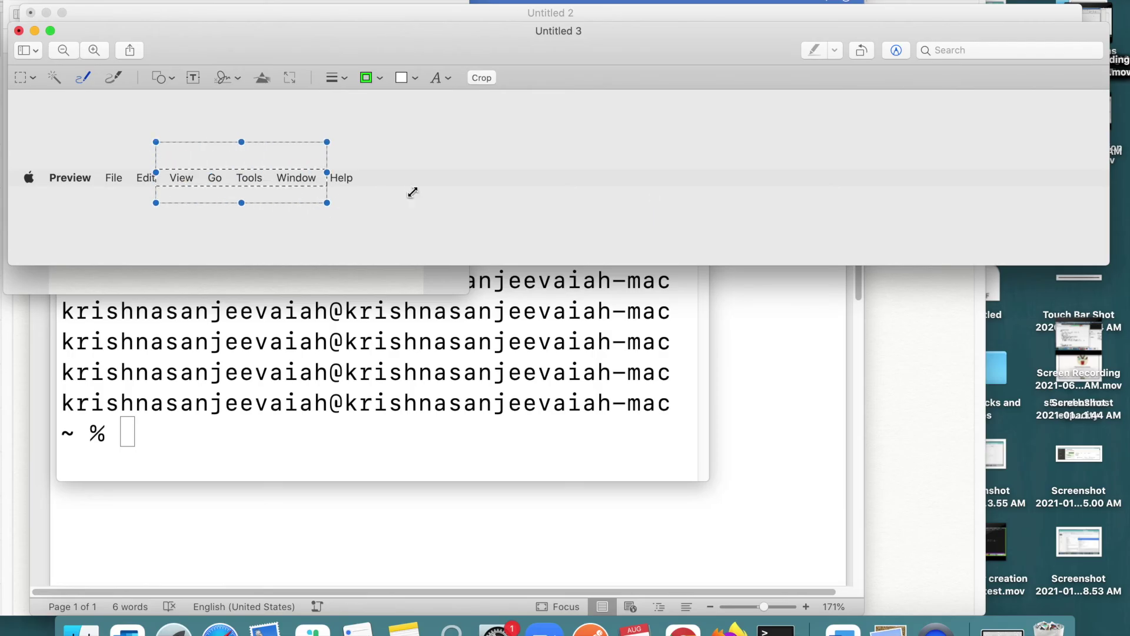
key(Delete)
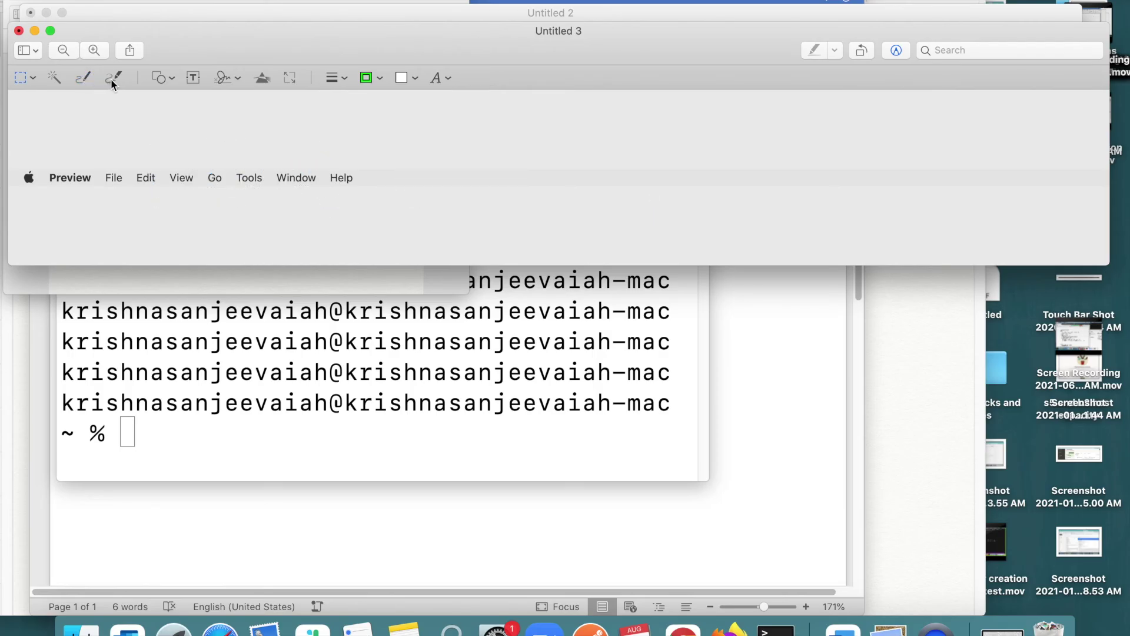
Draw a green line under Tools and Help, then close Untitled 3 to bring up the save prompt
click(113, 78)
drag(259, 179, 399, 173)
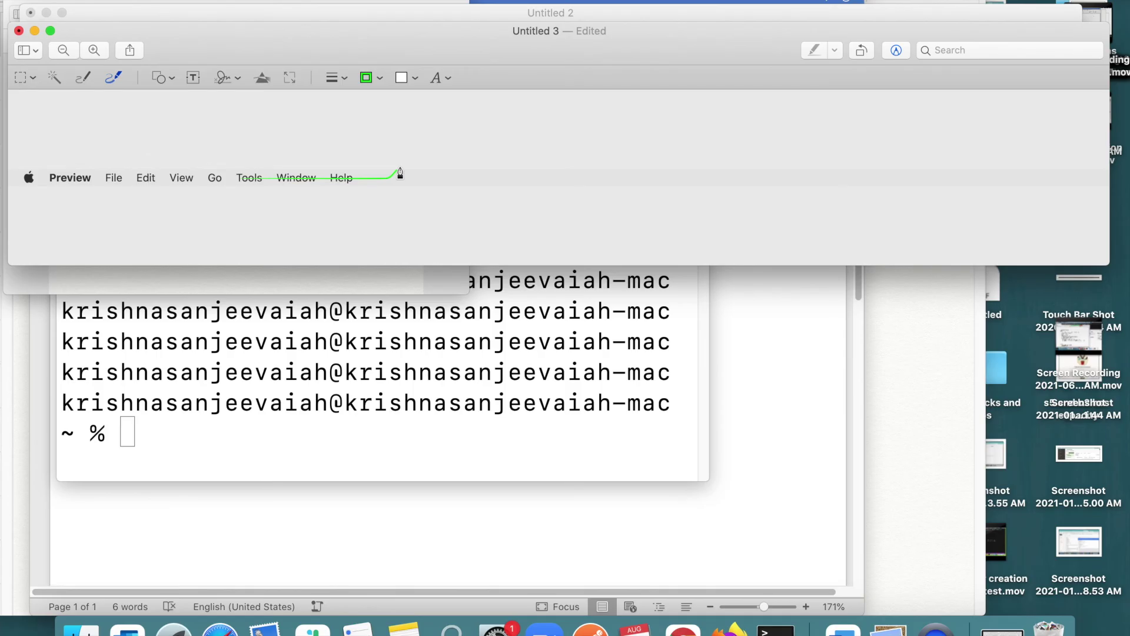
key(super+w)
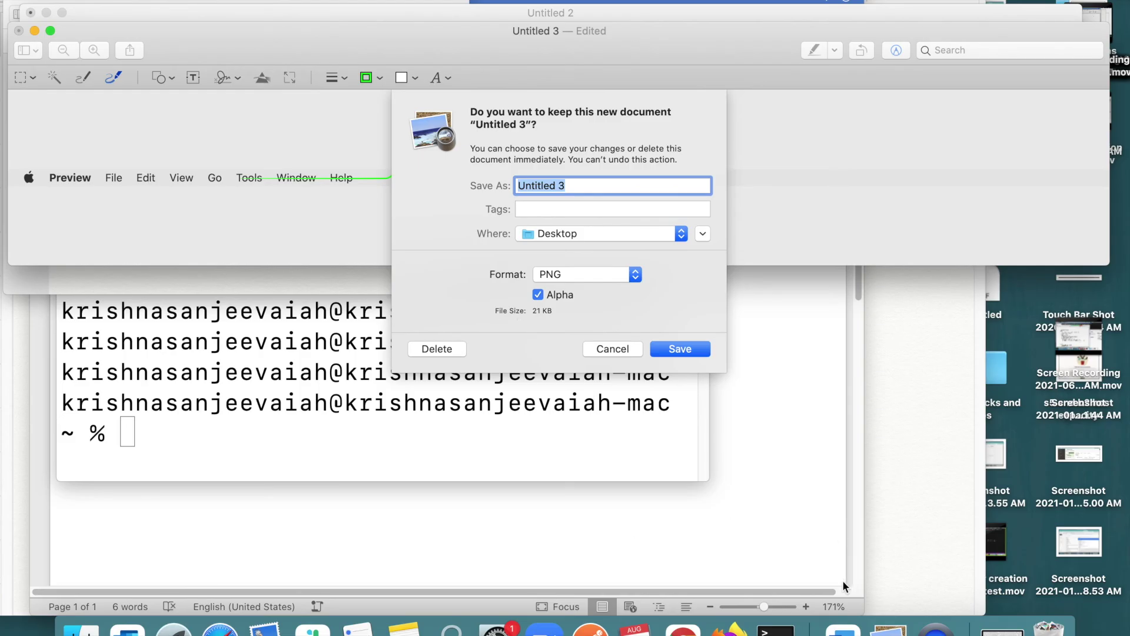
Discard the unsaved Untitled 3 drawing in Preview
click(849, 631)
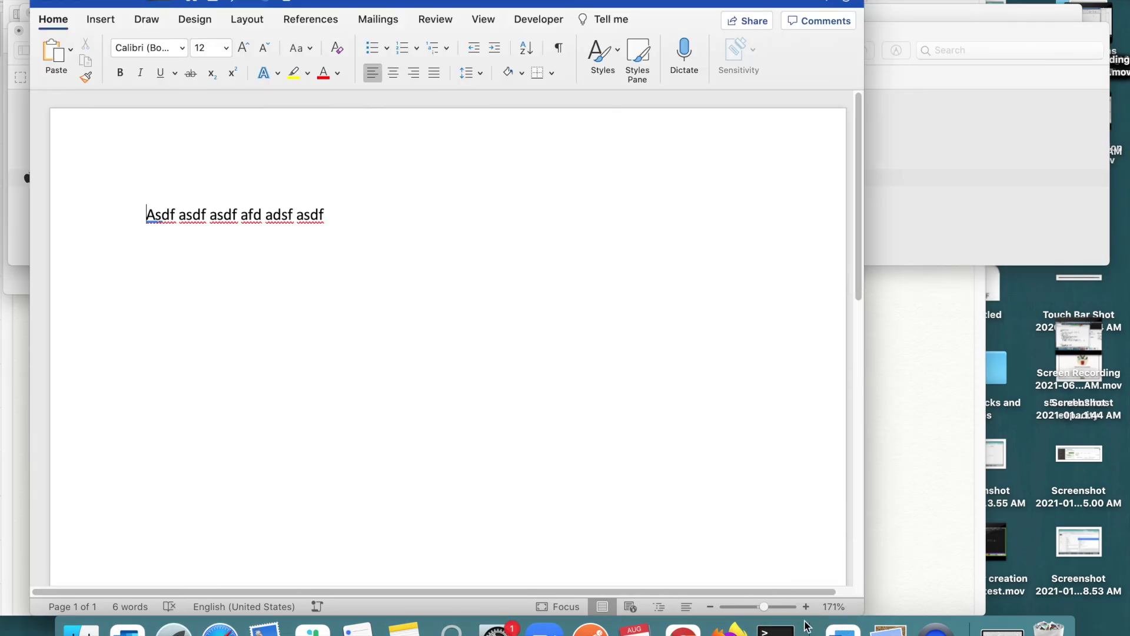
click(889, 631)
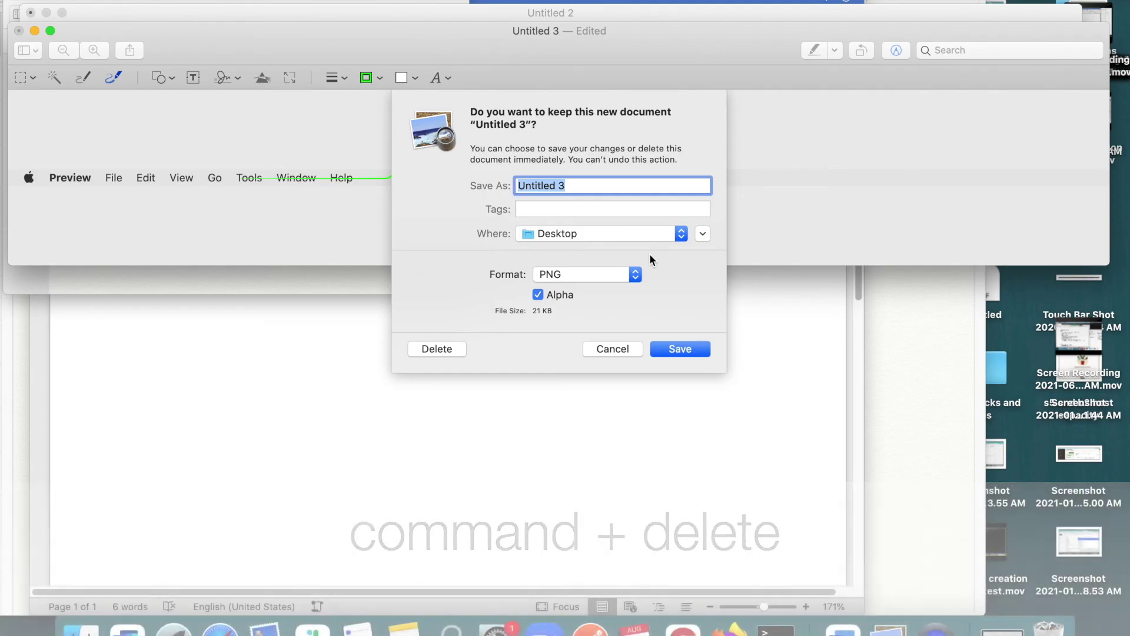
key(super+BackSpace)
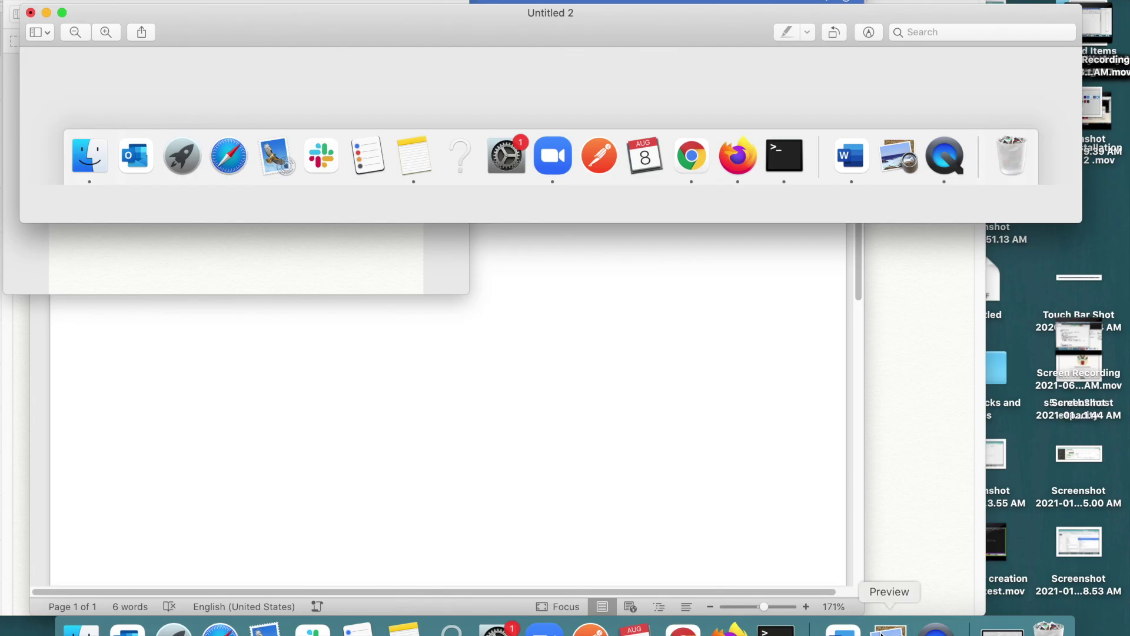
Close Word's Document2 without saving it
click(649, 259)
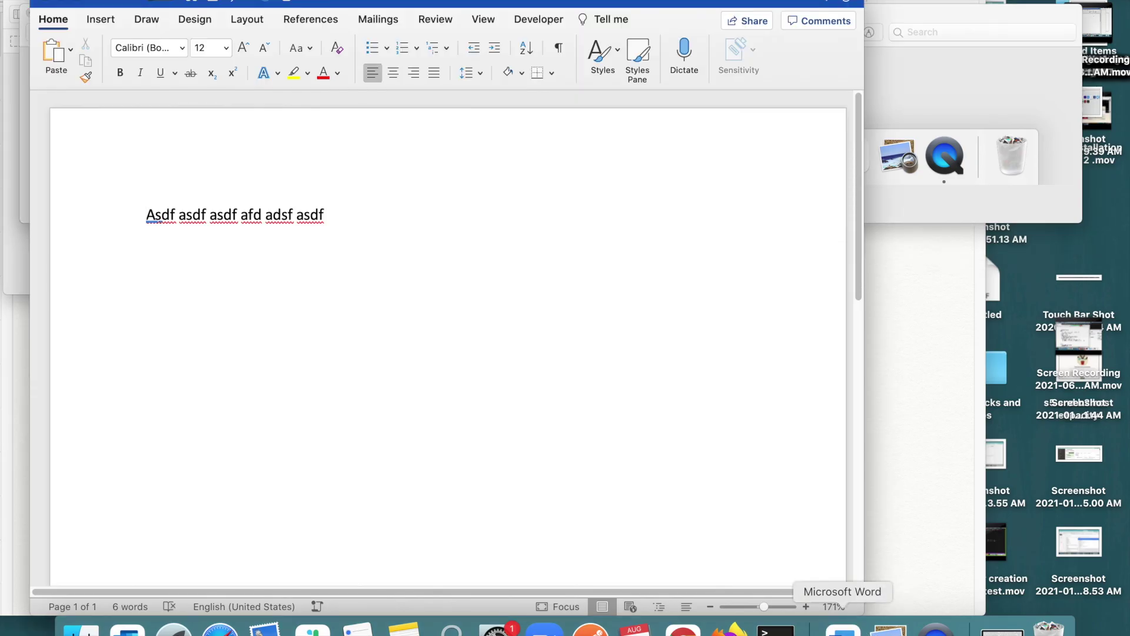
key(super+w)
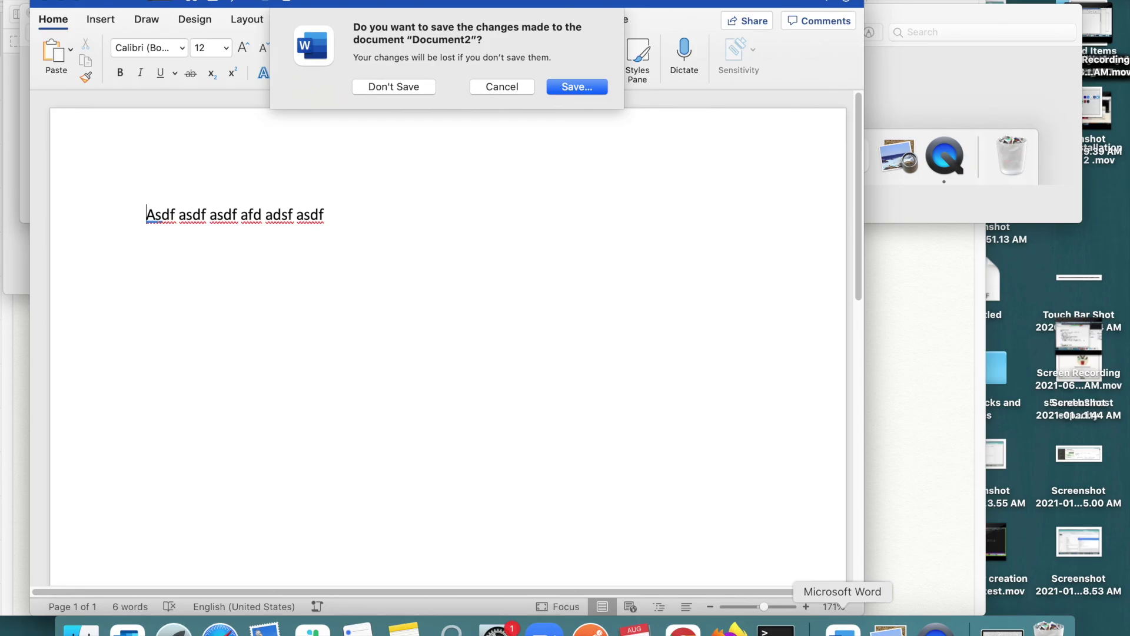
key(super+d)
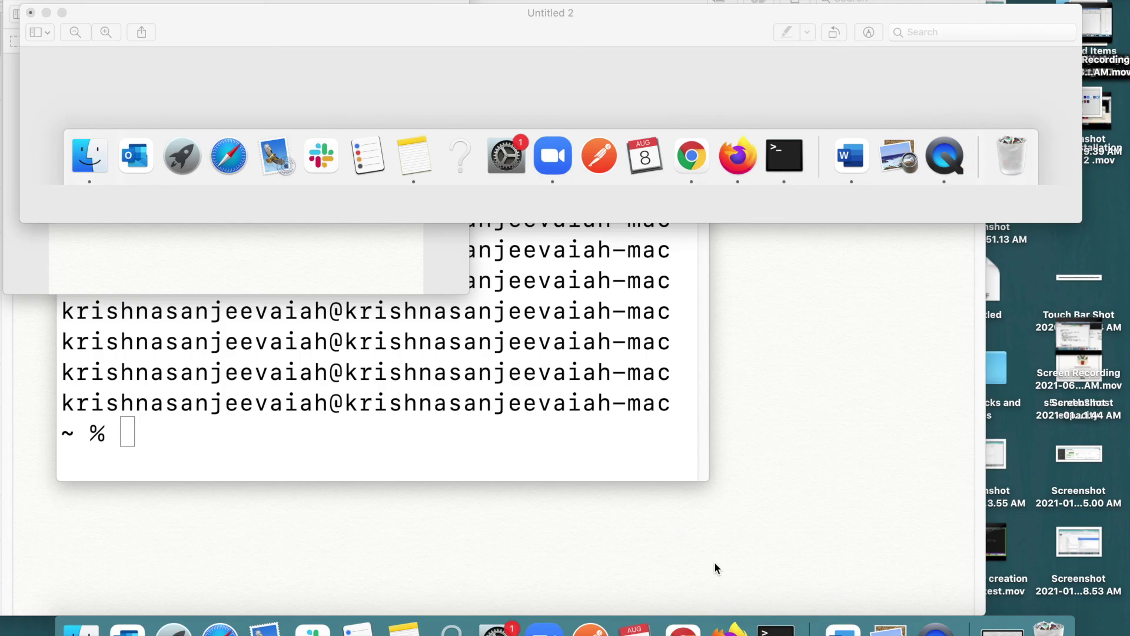
Hide Preview with Command-H, then hide all other apps from Terminal with Command-Option-H
drag(203, 13, 302, 139)
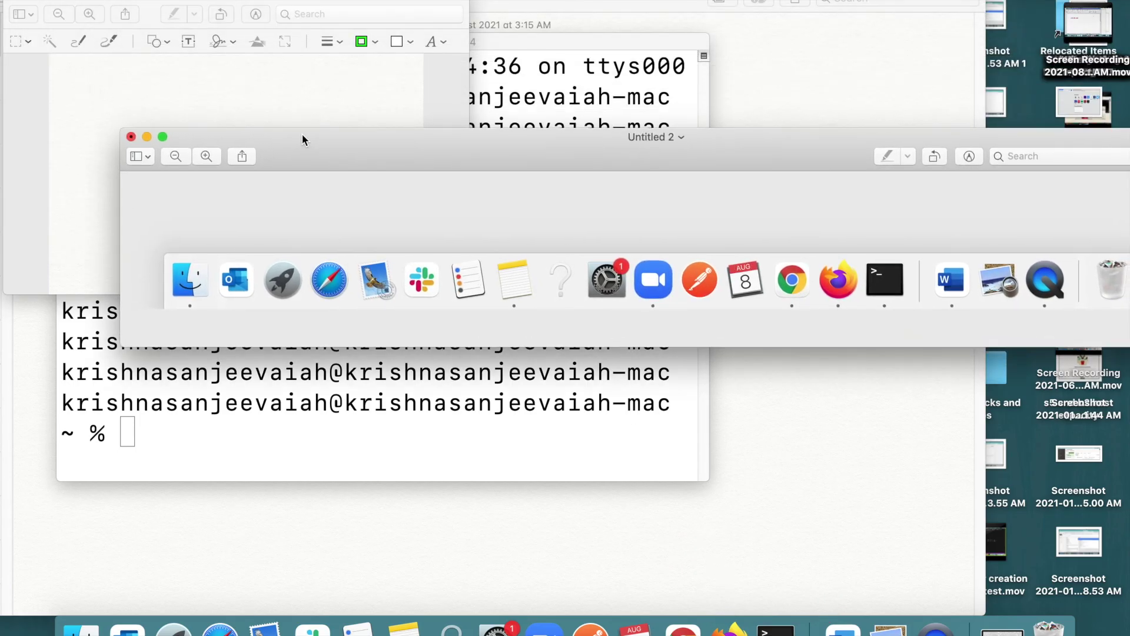
key(super+h)
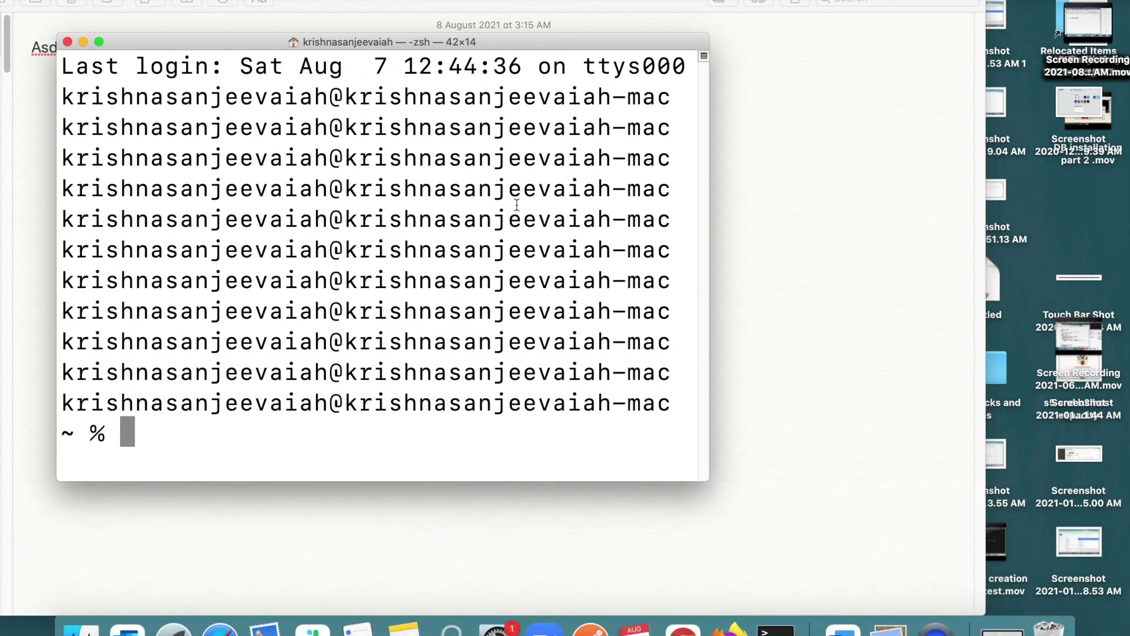
drag(568, 44, 648, 97)
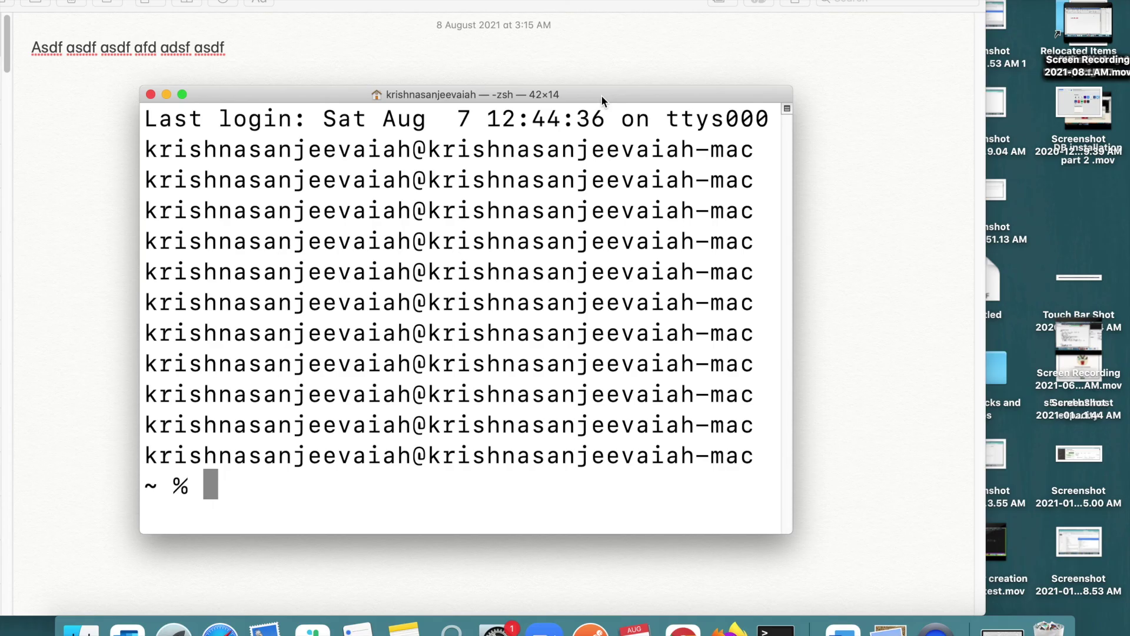
drag(601, 94, 637, 89)
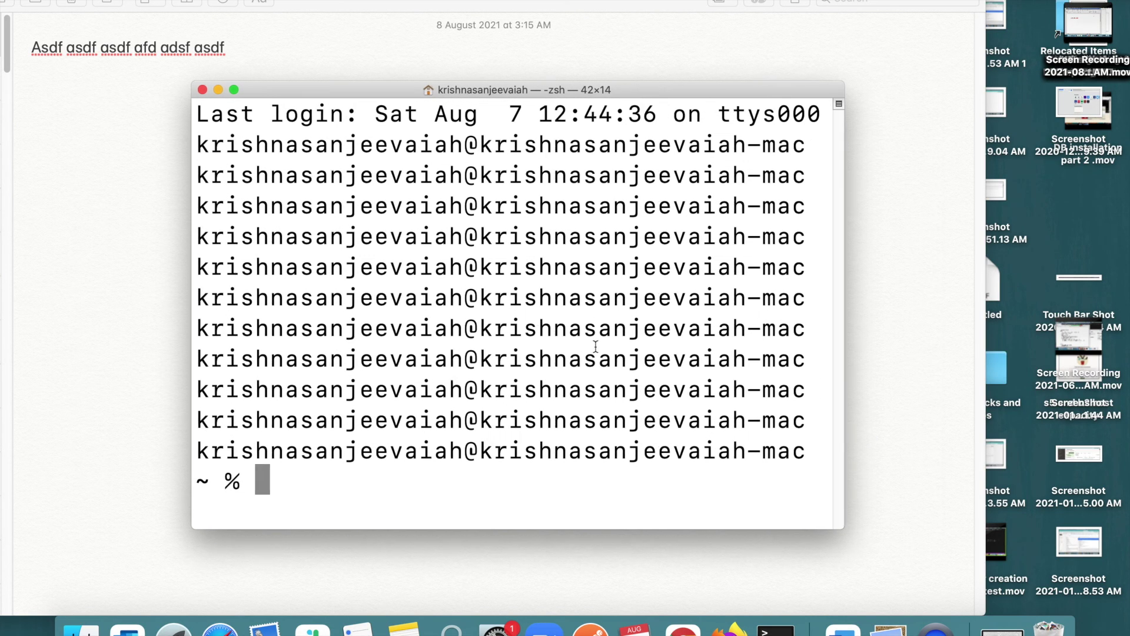
key(super+alt+h)
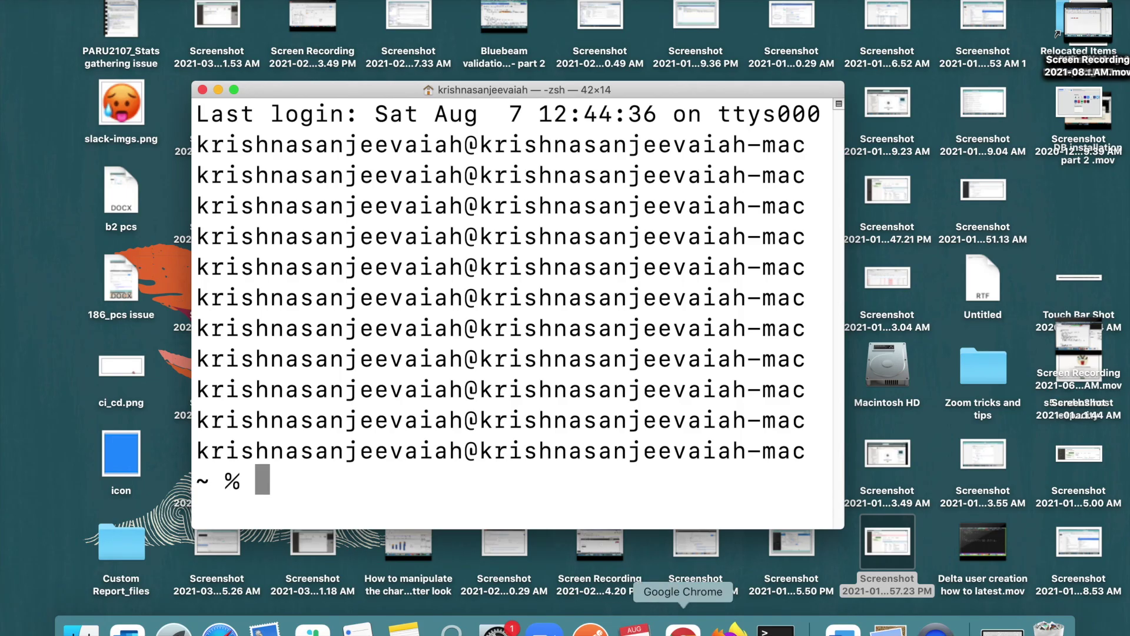
Switch to Google Chrome from the Dock to show its New Tab page
click(682, 629)
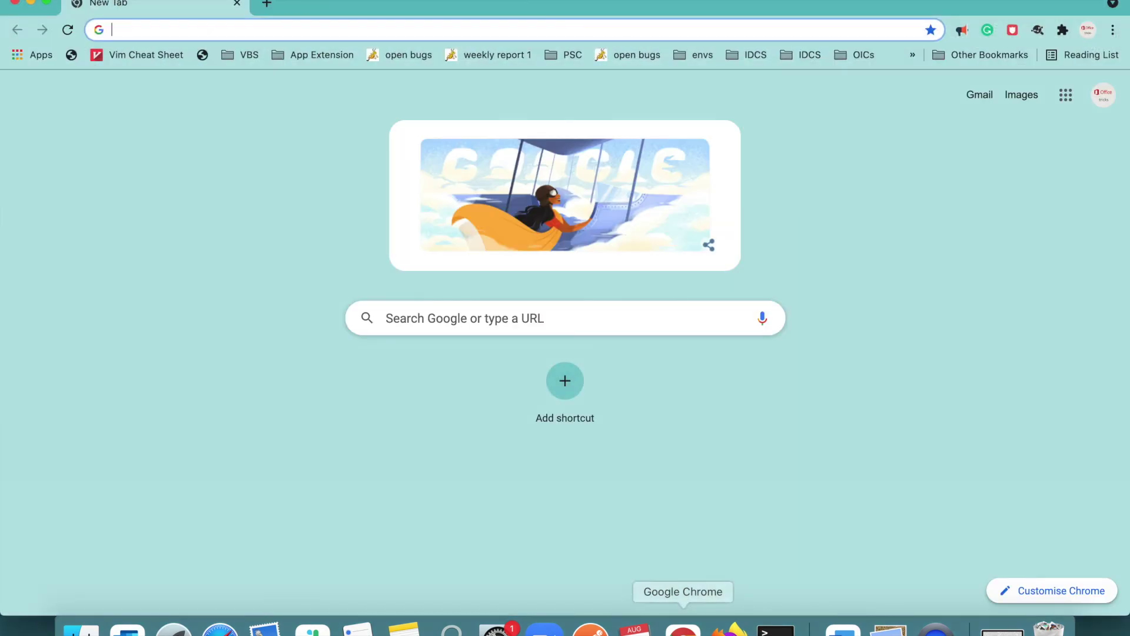